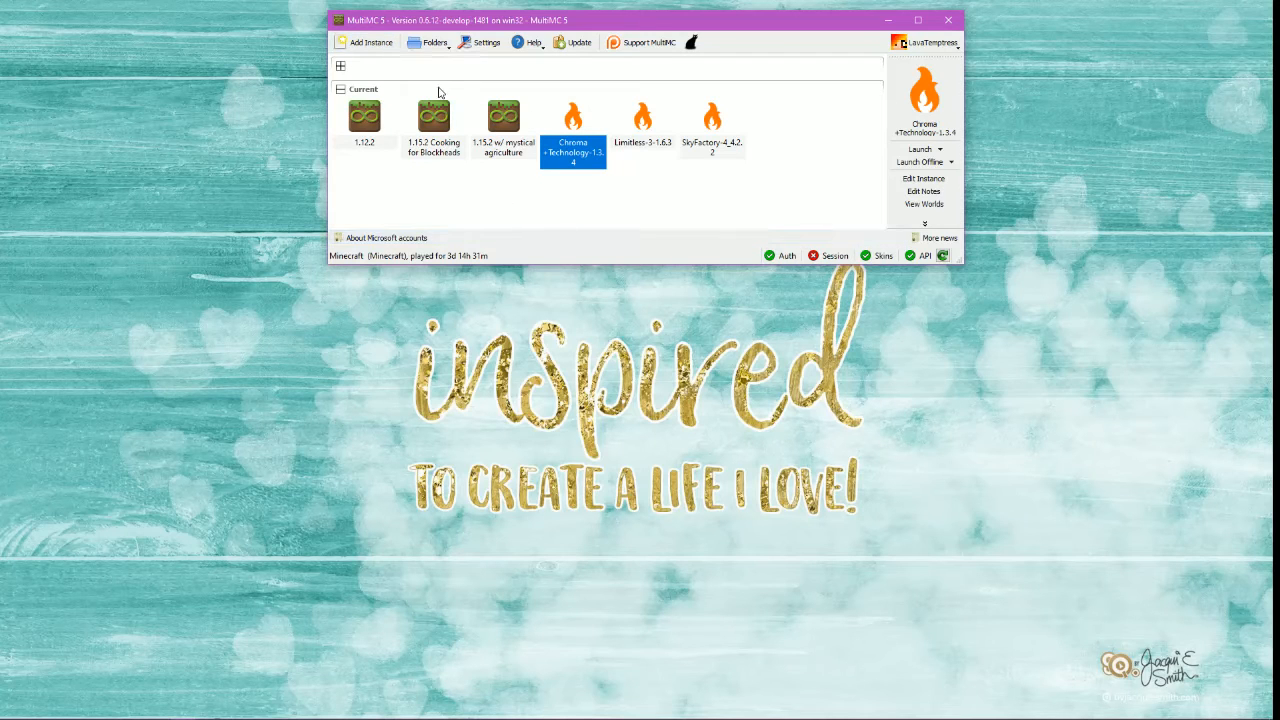
# Step: Start adding a new instance and look through the full list of vanilla Minecraft release versions
pyautogui.click(379, 50)
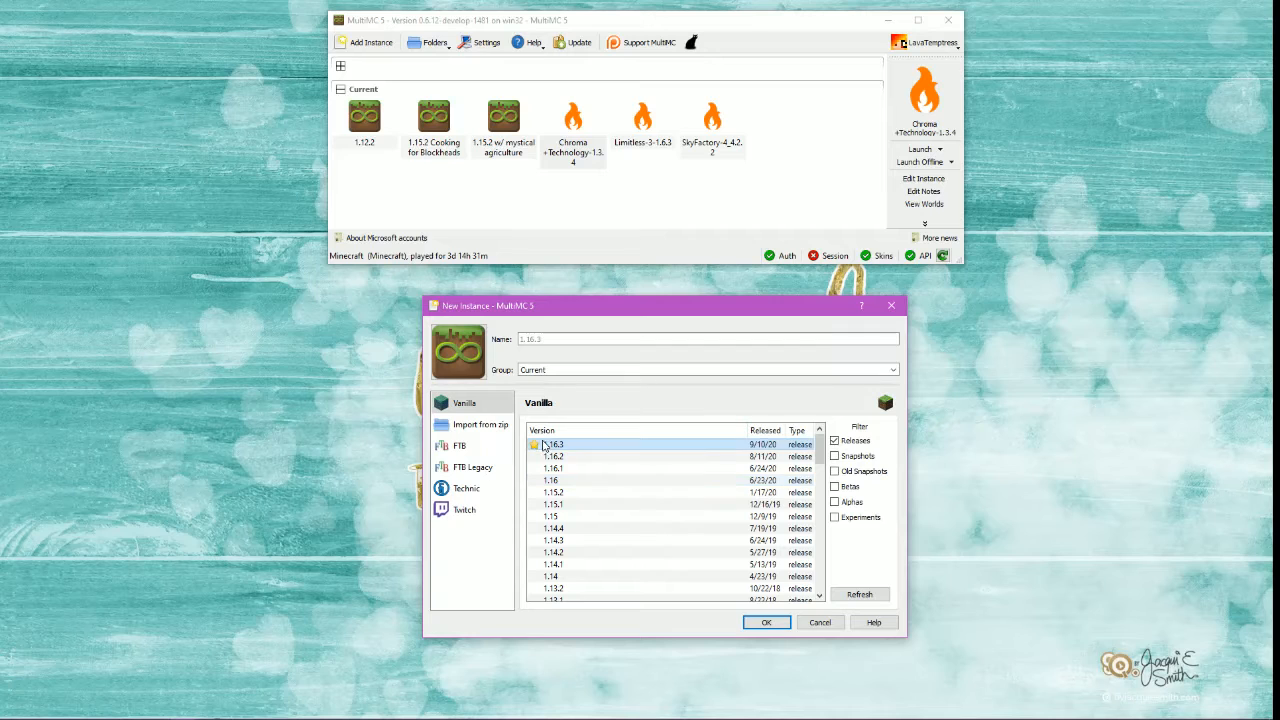
pyautogui.scroll(-3, 565, 515)
pyautogui.scroll(-15, 570, 528)
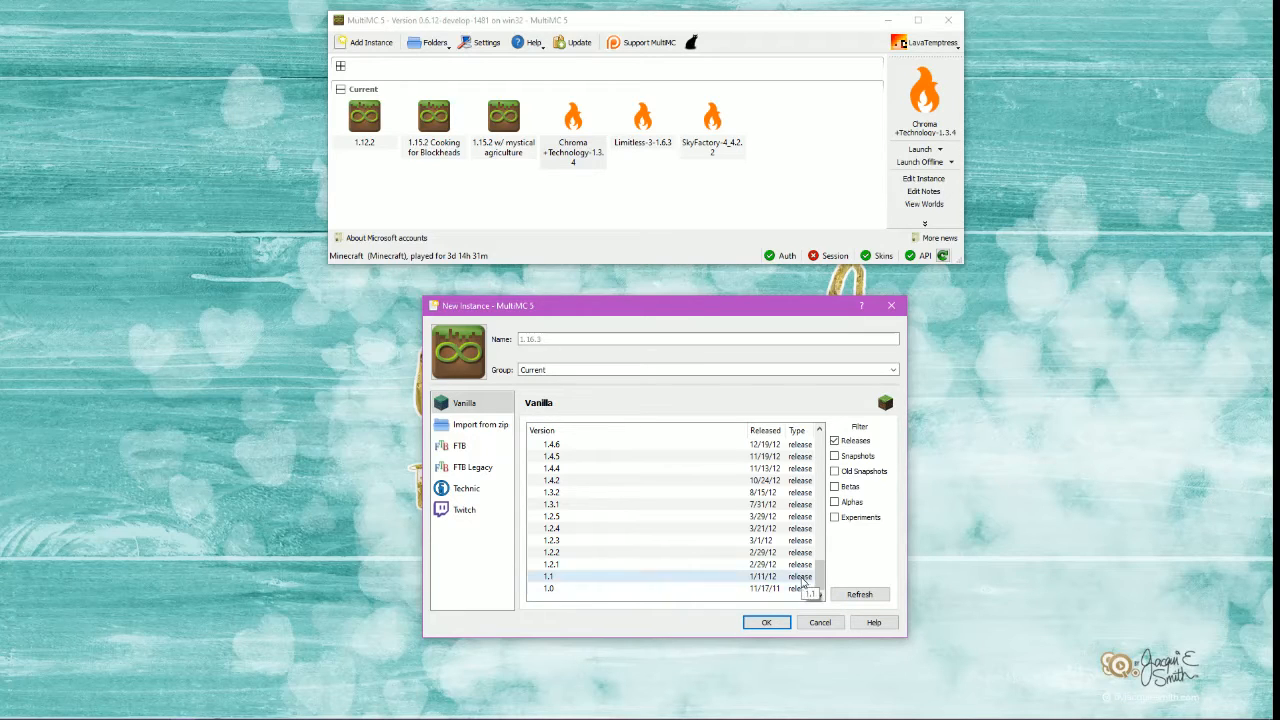
pyautogui.moveTo(820, 573); pyautogui.dragTo(824, 430)
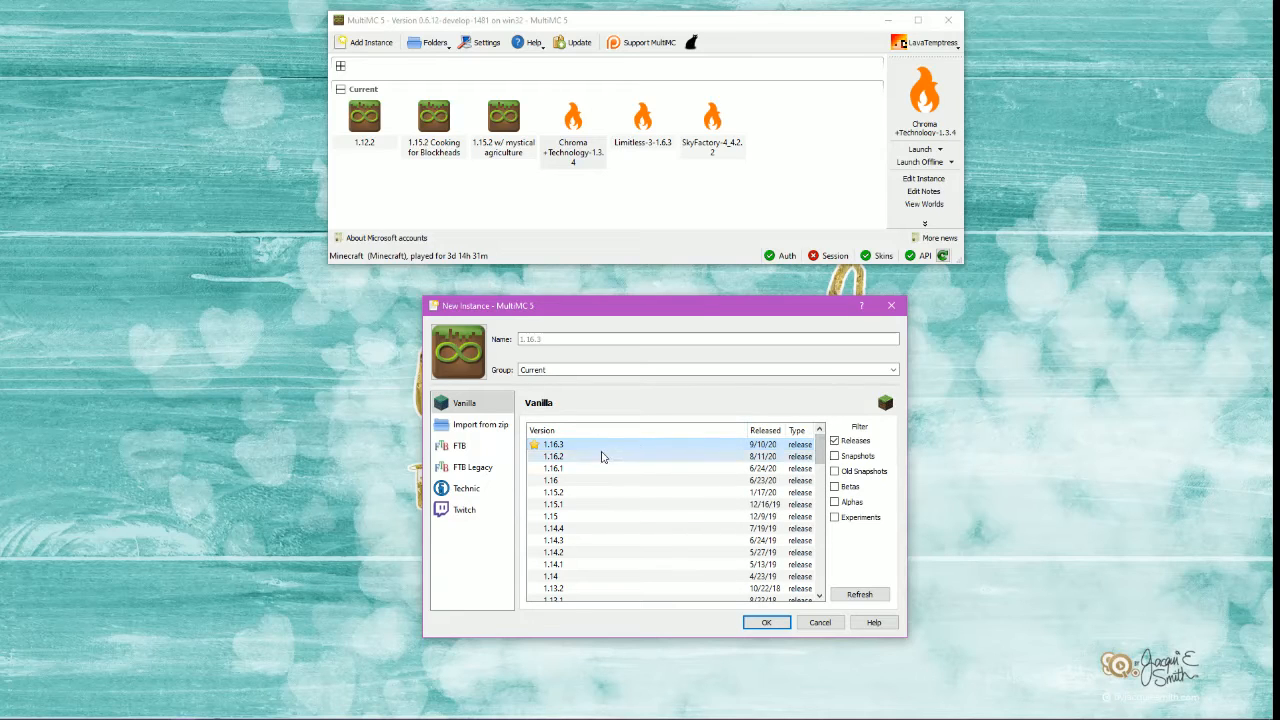
# Step: Browse the FTB modpacks and create a new instance from FTB Unstable 1.16, version 1.2.1, in the Current group
pyautogui.click(459, 448)
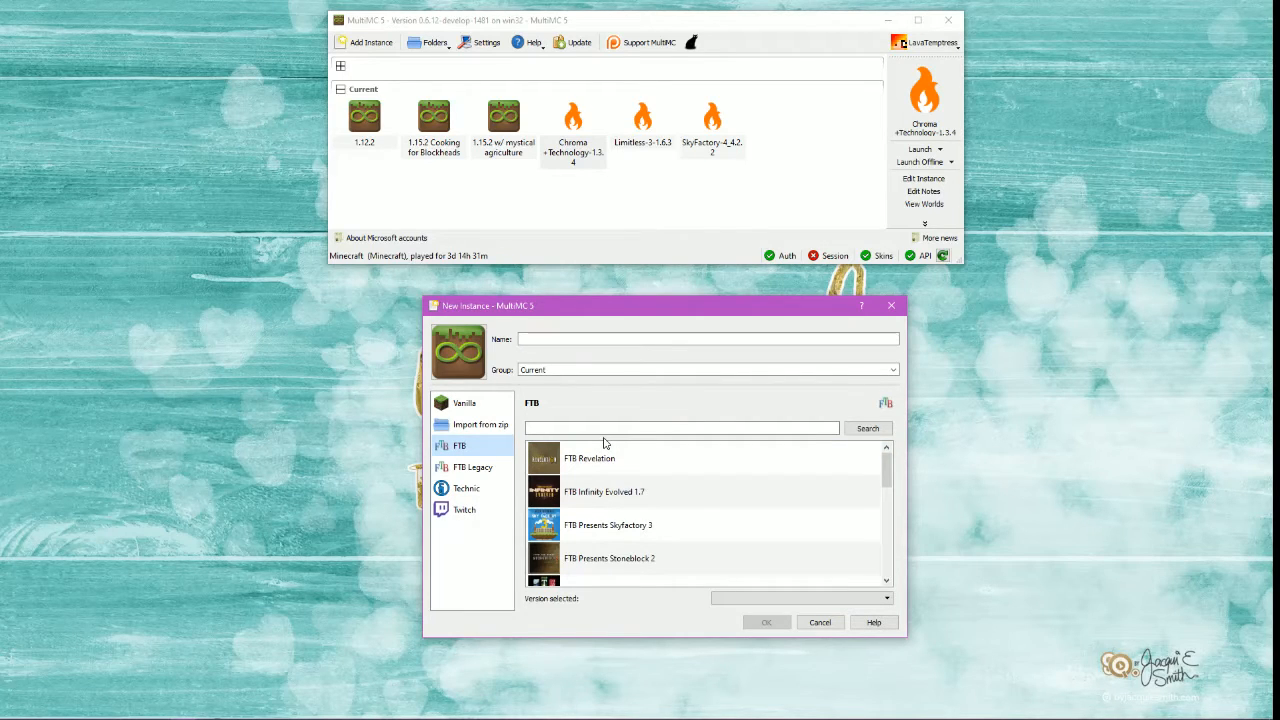
pyautogui.scroll(-3, 655, 547)
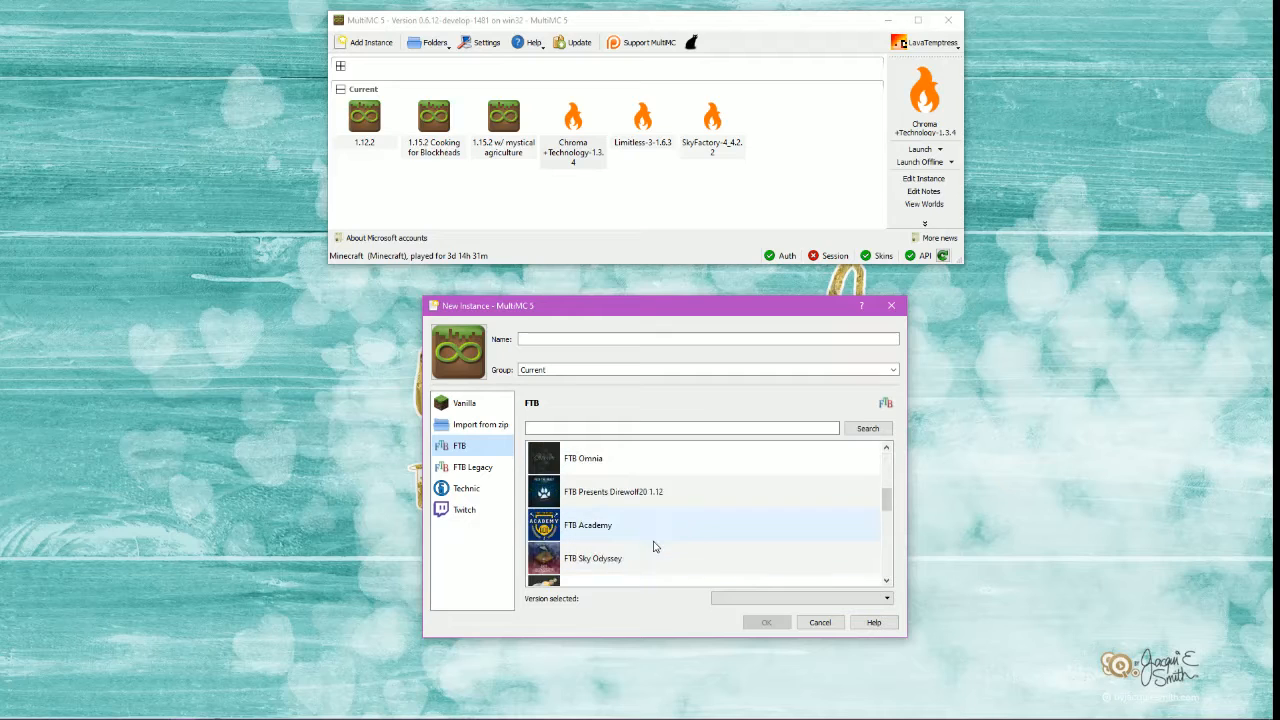
pyautogui.scroll(-5, 655, 547)
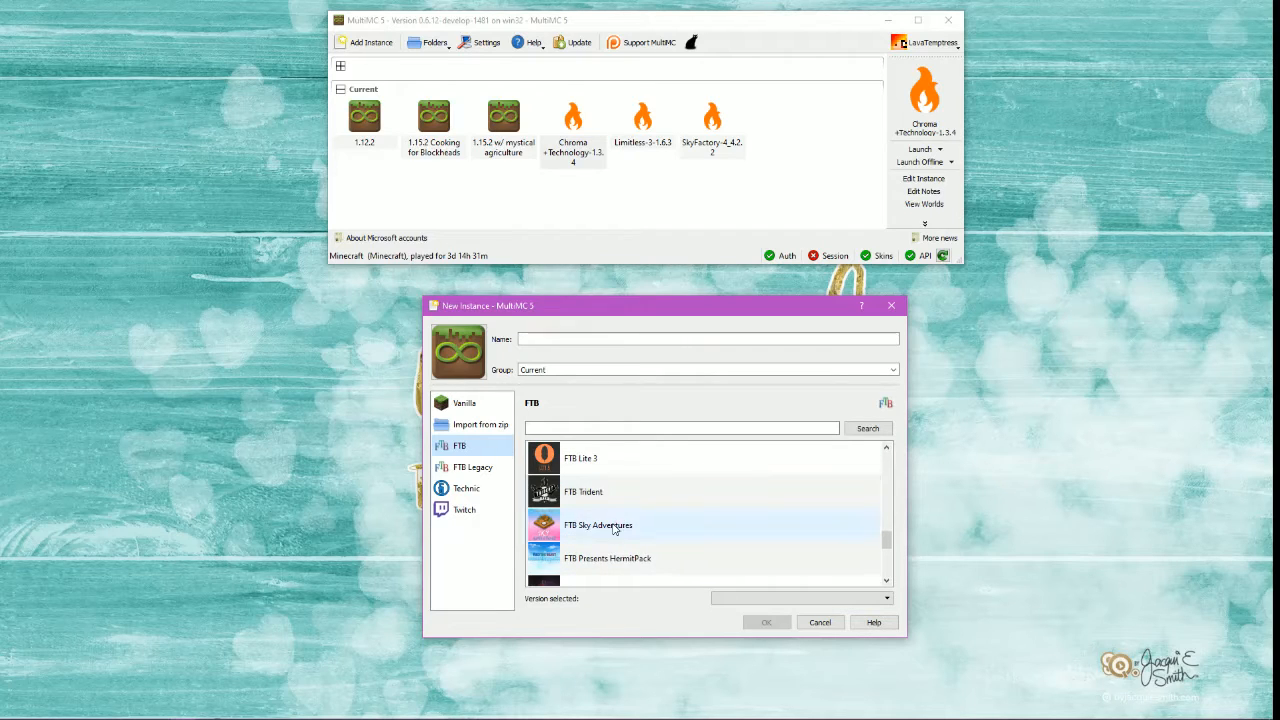
pyautogui.scroll(8, 615, 530)
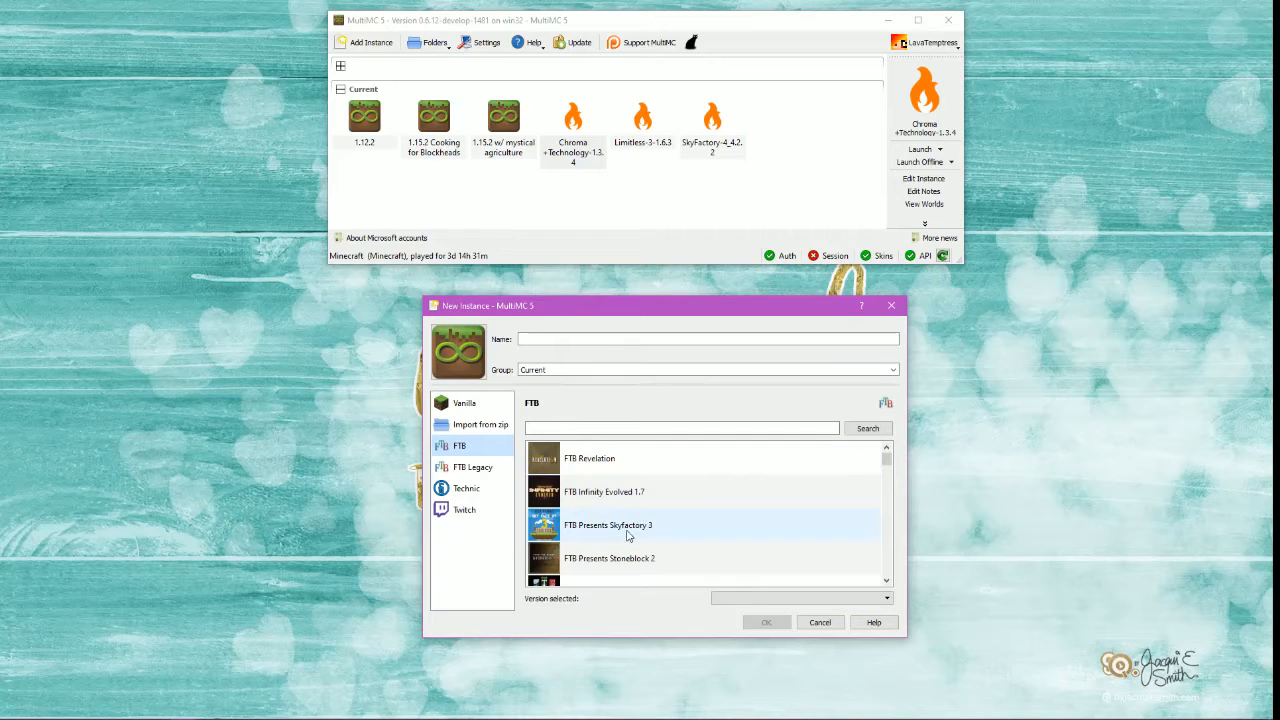
pyautogui.scroll(-1, 628, 535)
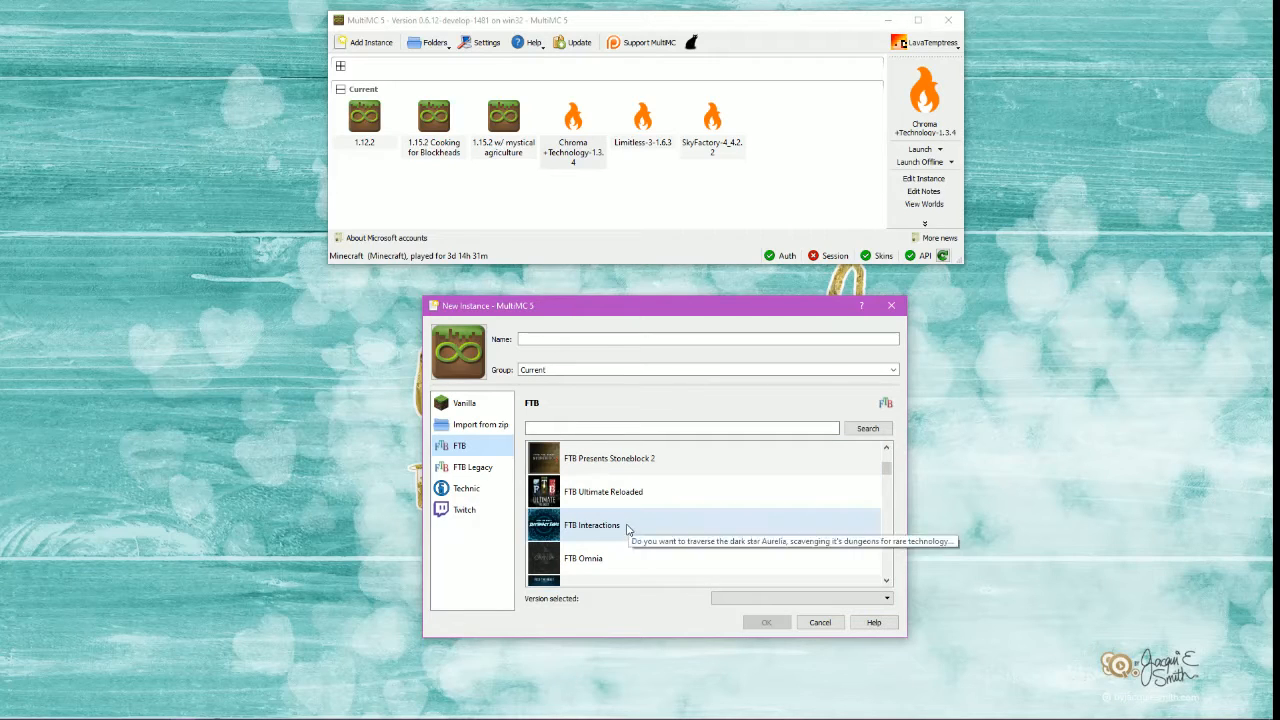
pyautogui.scroll(-2, 628, 533)
pyautogui.scroll(-1, 628, 531)
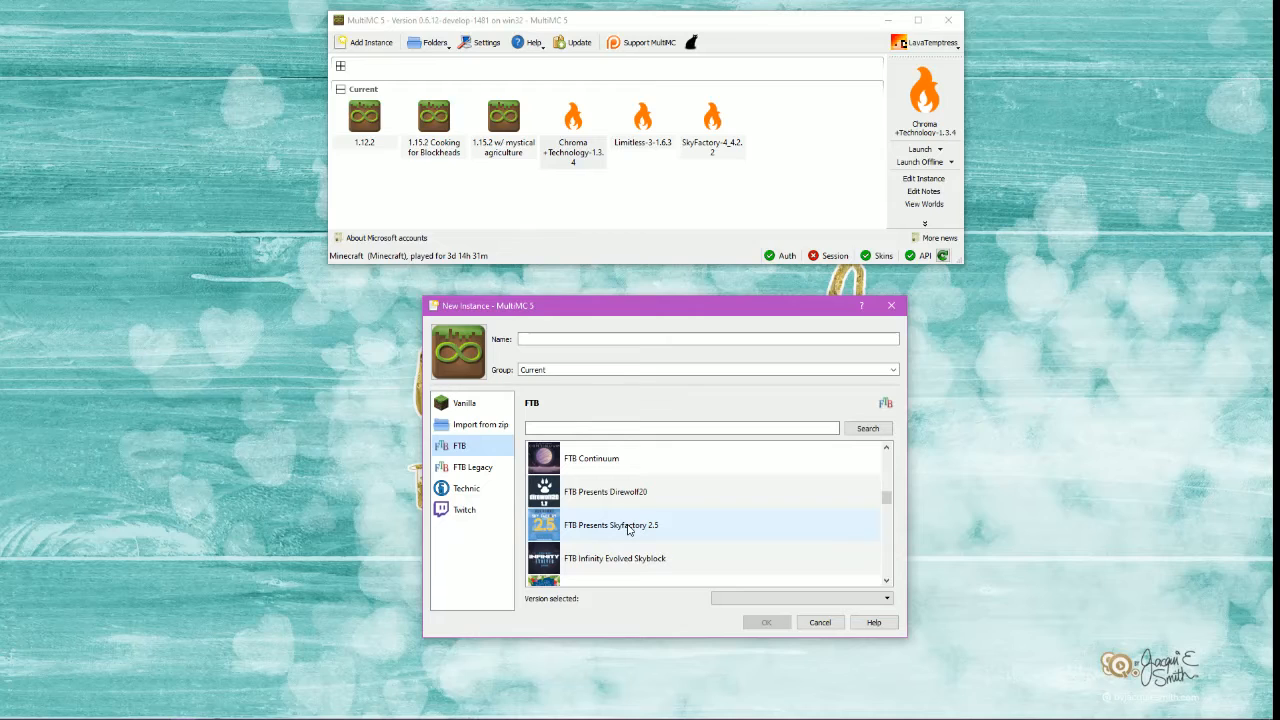
pyautogui.scroll(-1, 628, 530)
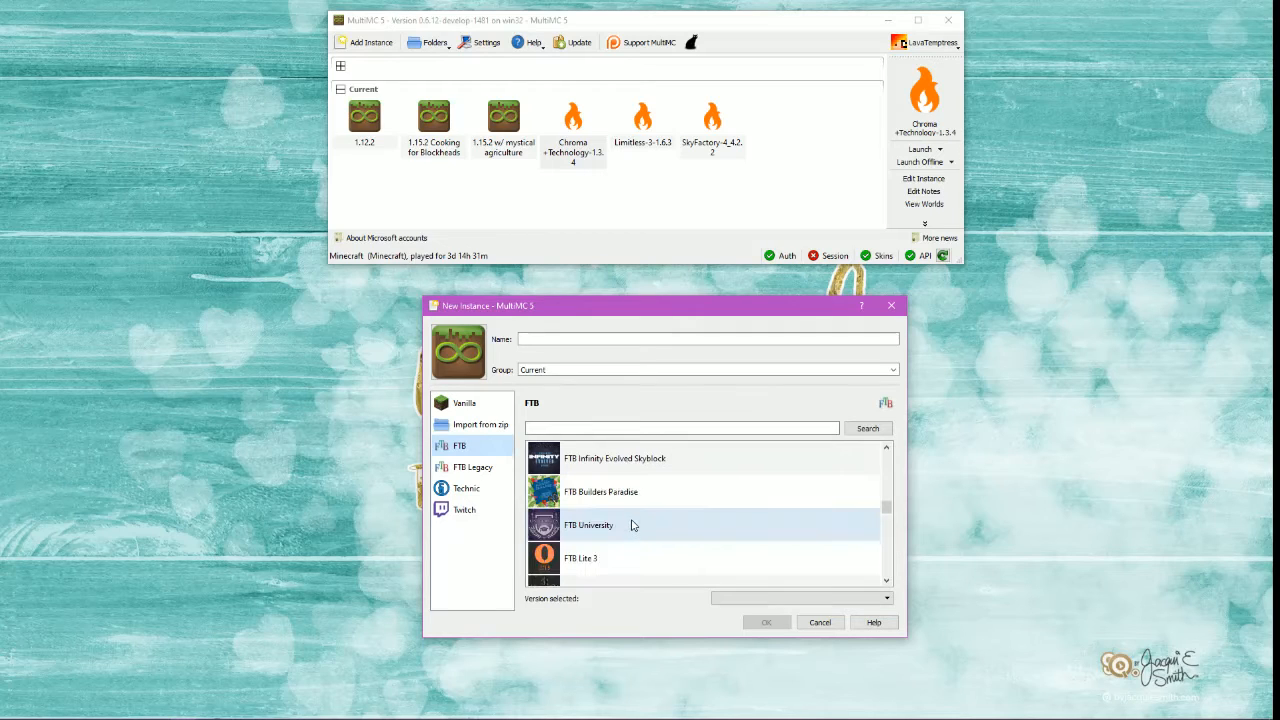
pyautogui.scroll(-1, 631, 525)
pyautogui.scroll(-3, 632, 525)
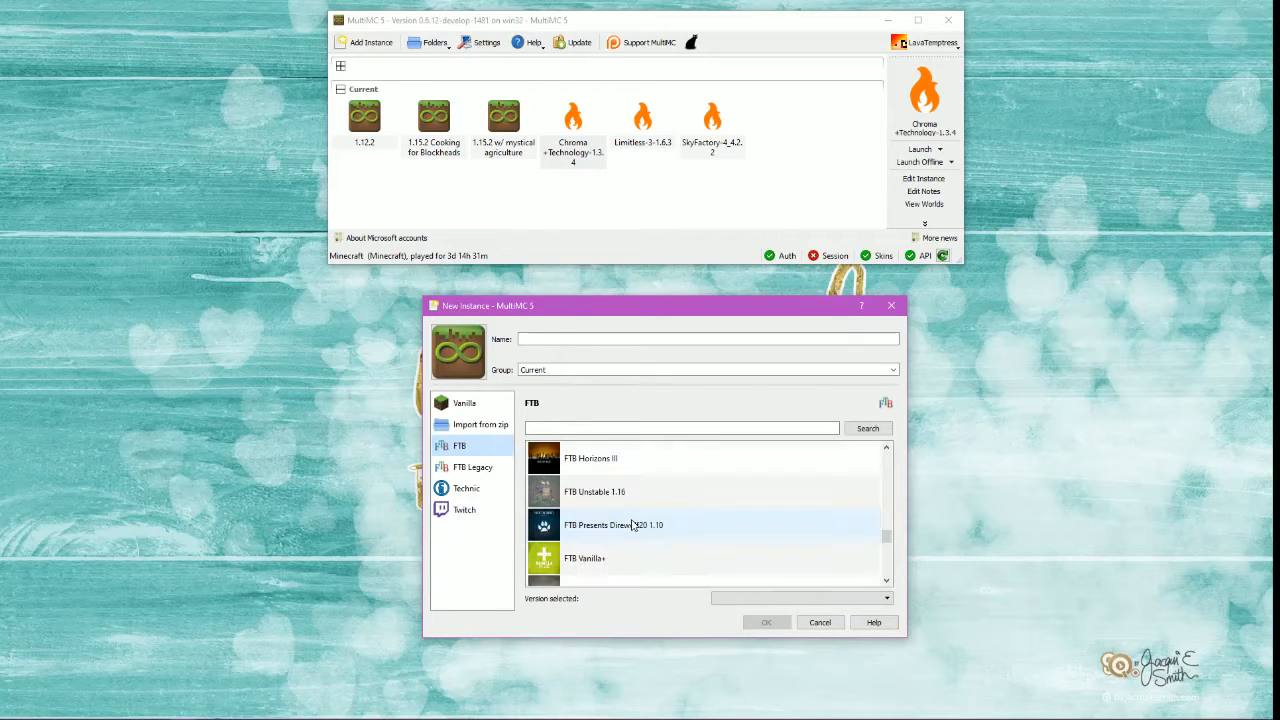
pyautogui.scroll(1, 625, 495)
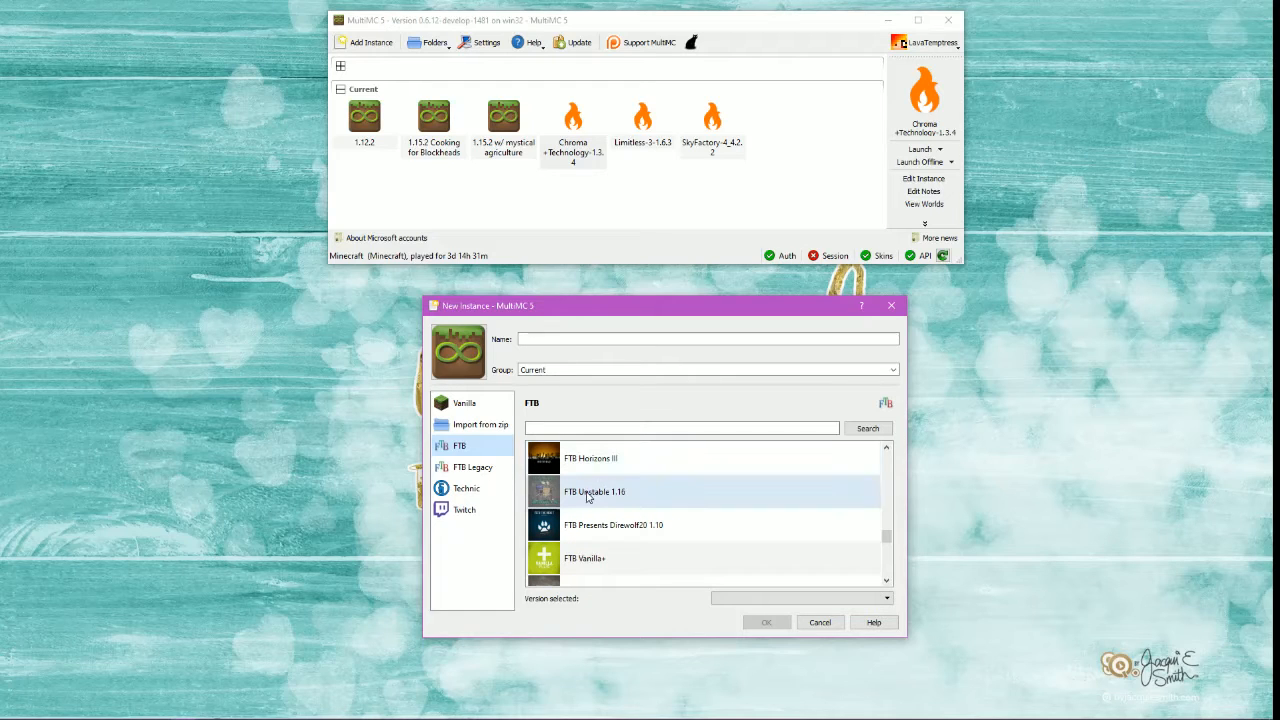
pyautogui.click(587, 498)
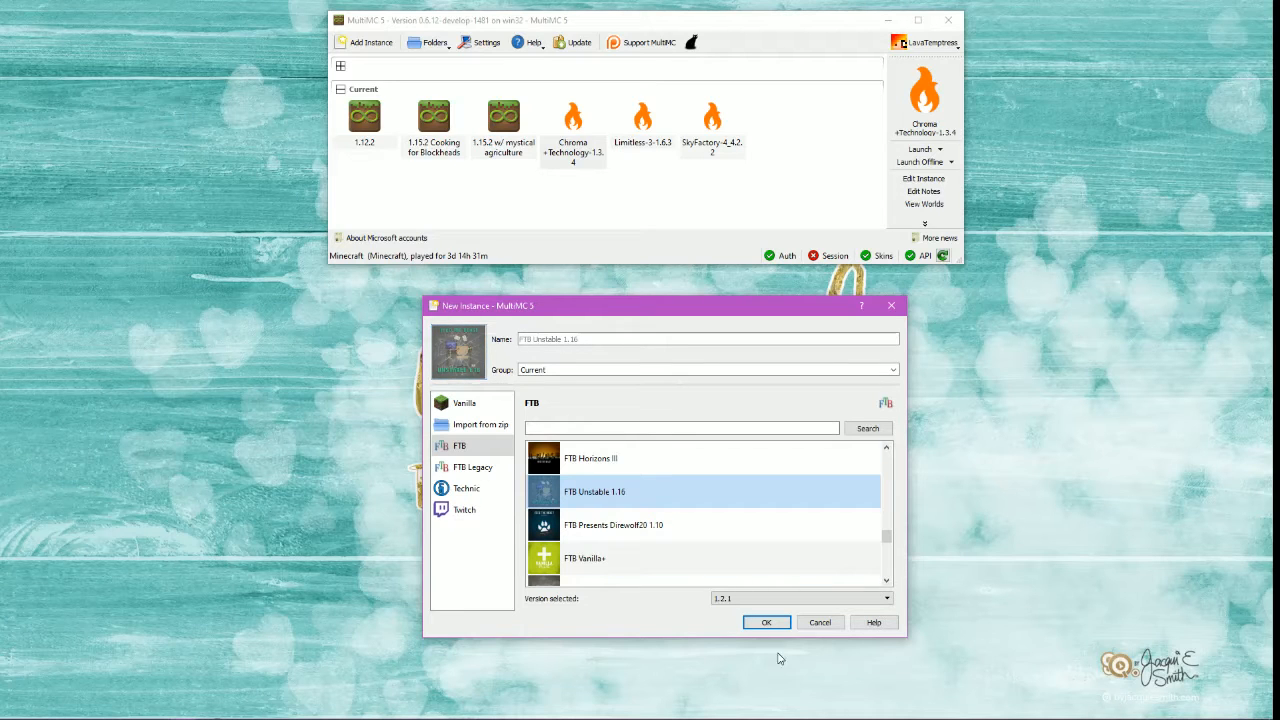
pyautogui.click(765, 622)
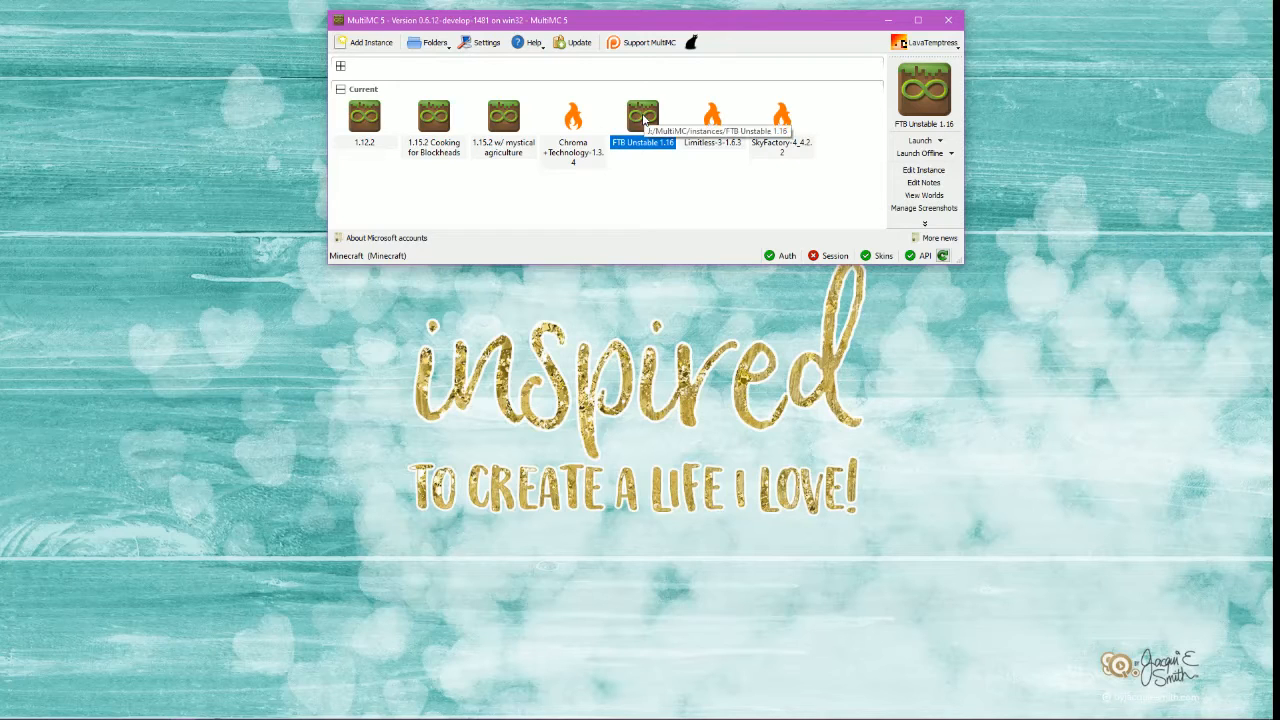
# Step: Move the Limitless-3-1.6.3 instance to the unnamed group
pyautogui.rightClick(715, 123)
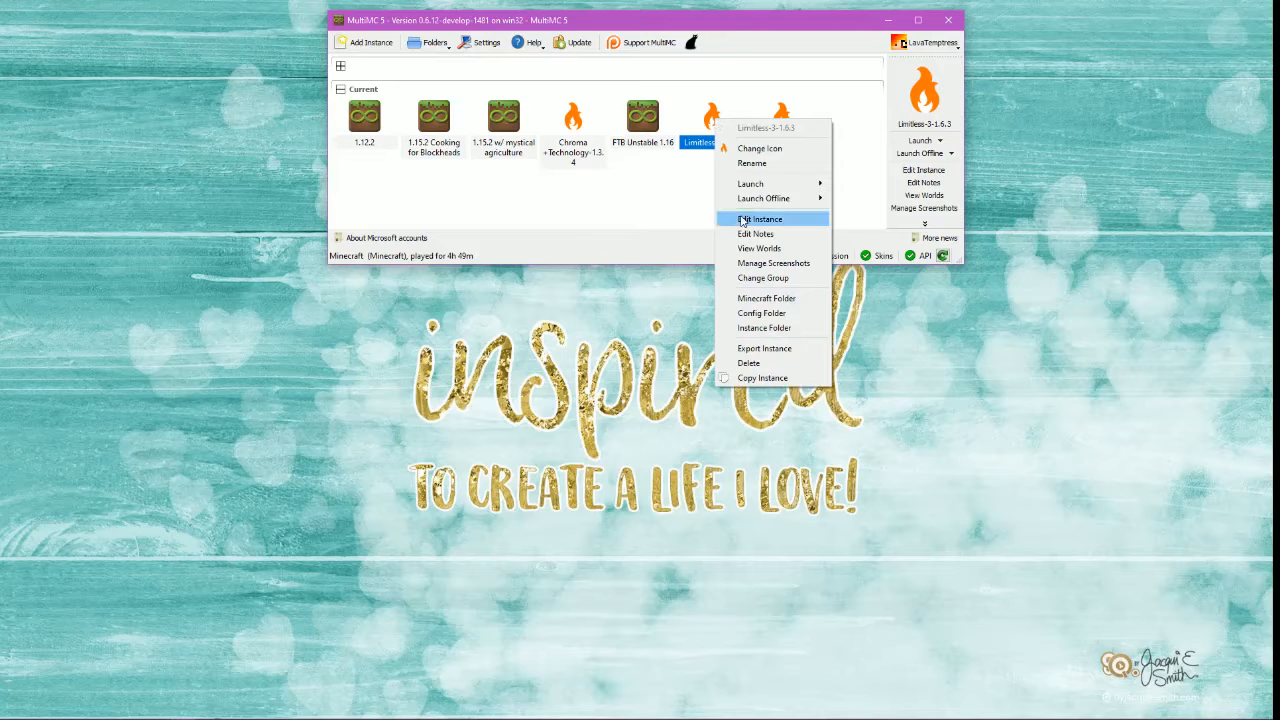
pyautogui.click(757, 282)
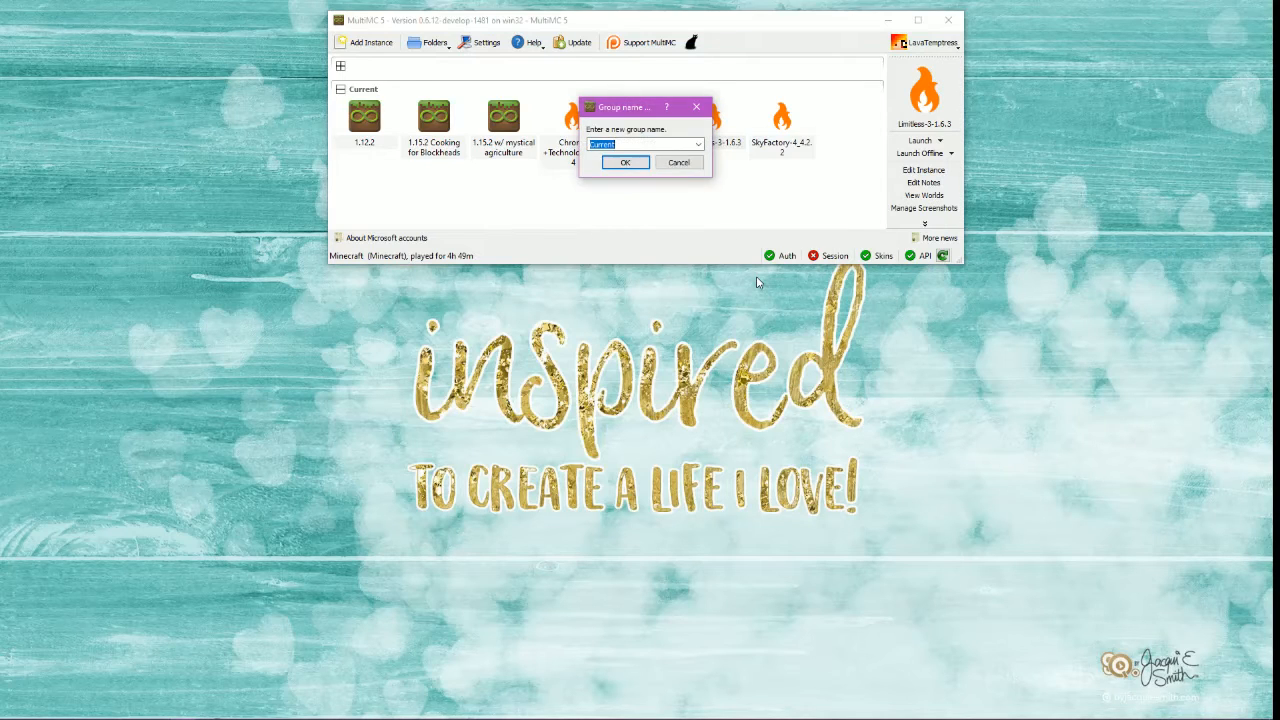
pyautogui.click(697, 144)
pyautogui.click(658, 163)
pyautogui.click(625, 163)
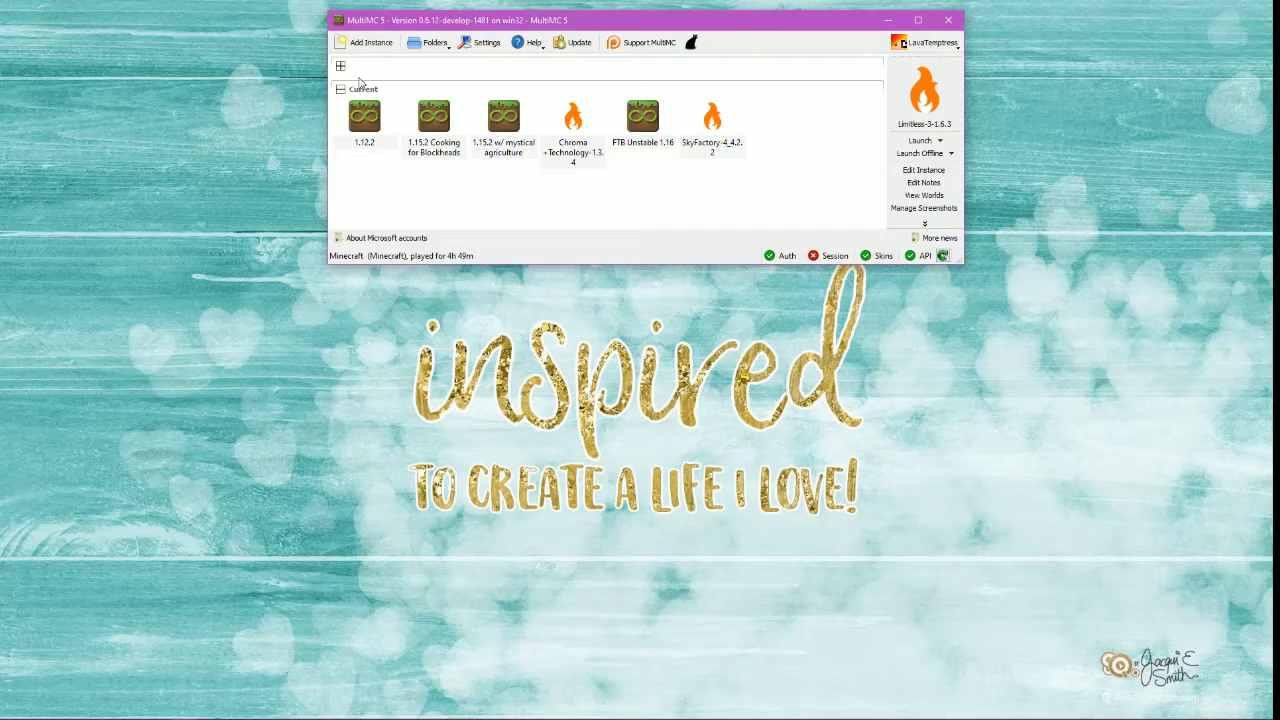
# Step: Expand the unnamed group, look through its instances, and collapse it again
pyautogui.click(352, 87)
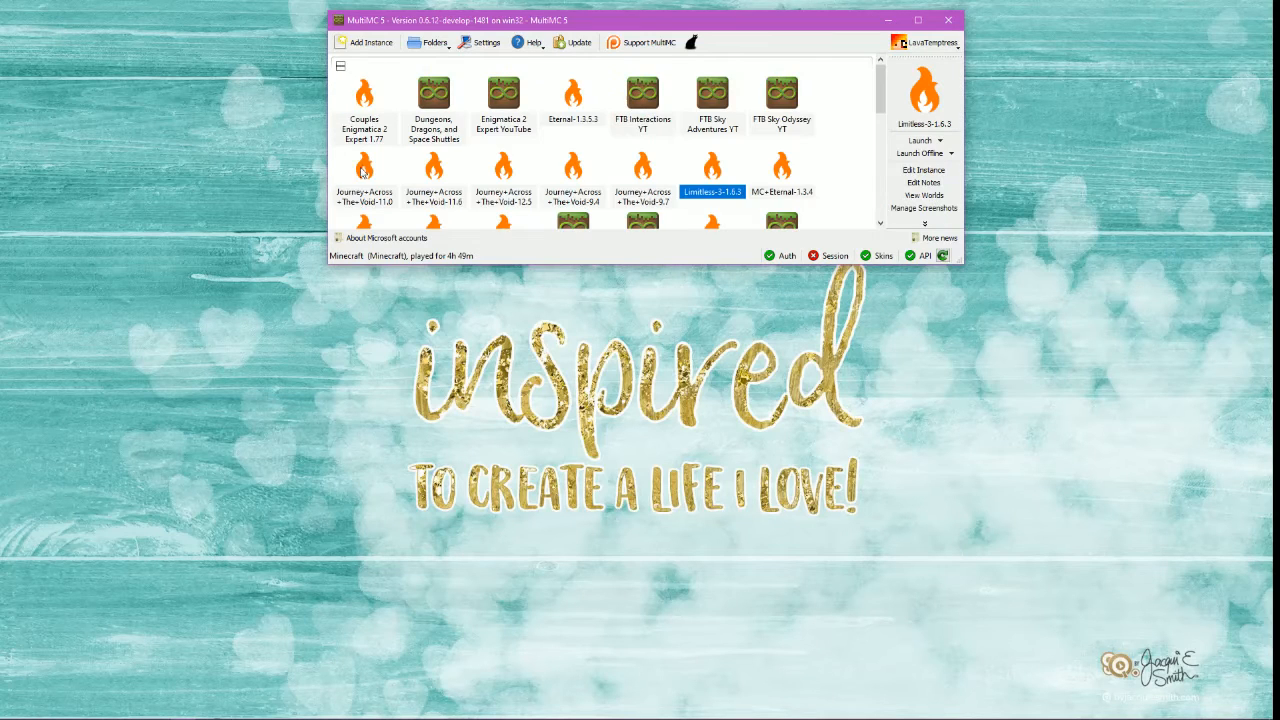
pyautogui.scroll(-5, 590, 150)
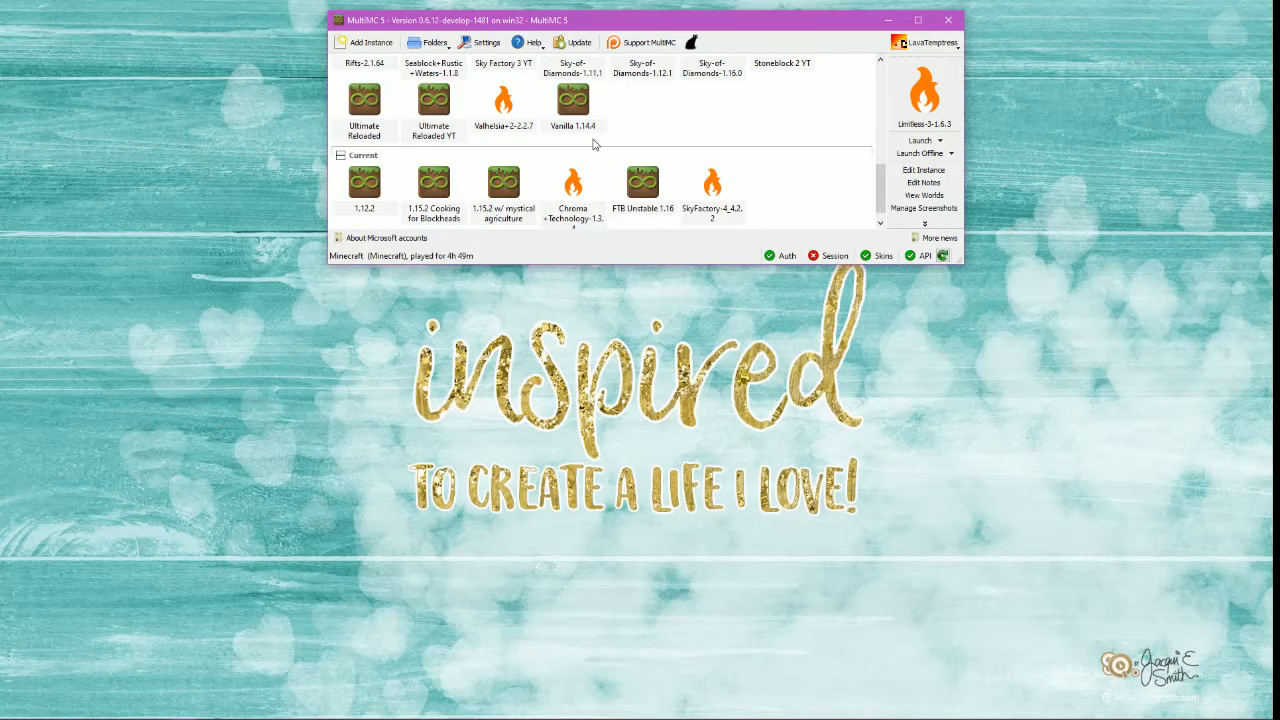
pyautogui.scroll(5, 593, 145)
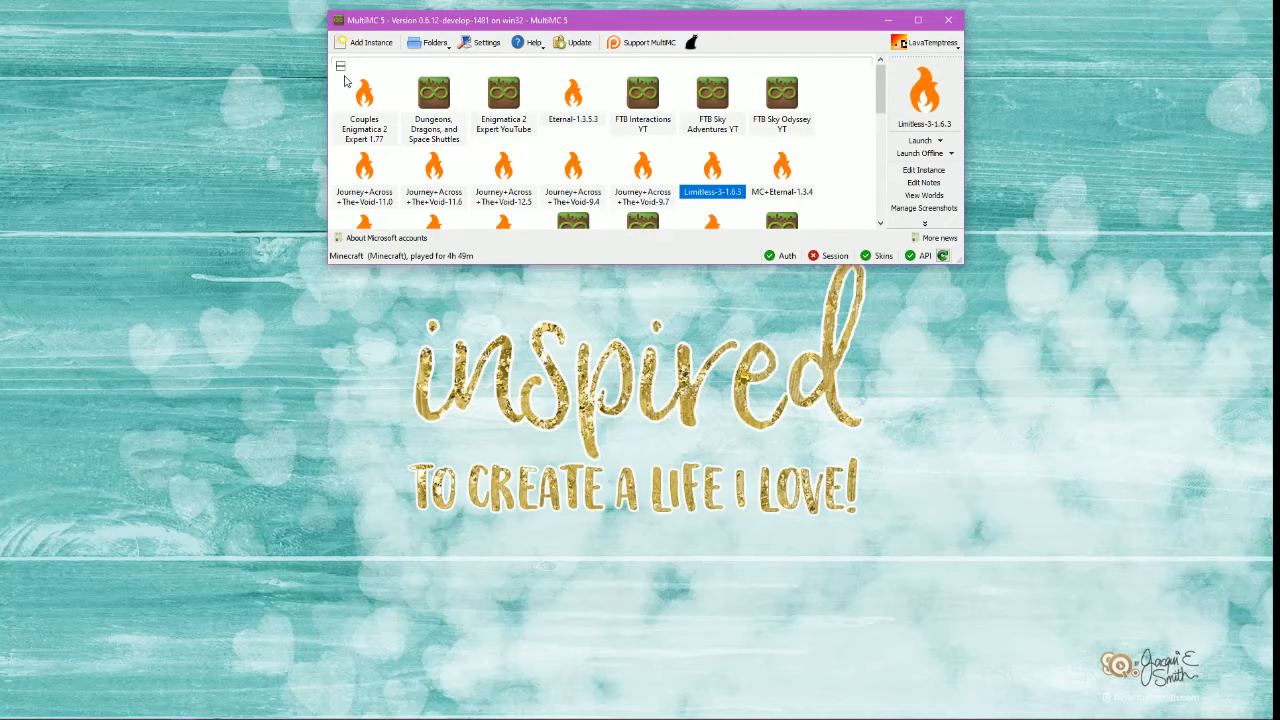
pyautogui.click(340, 66)
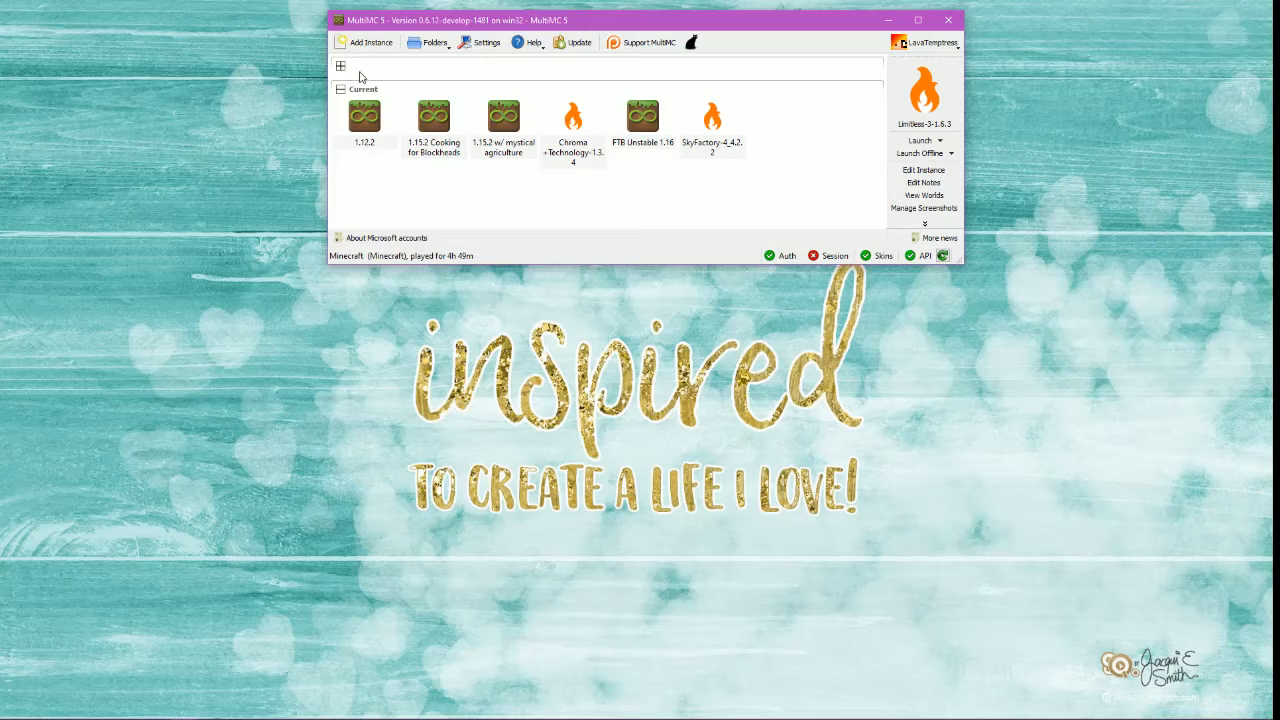
# Step: Change the icon of the FTB Unstable 1.16 instance to ftb_logo
pyautogui.rightClick(643, 125)
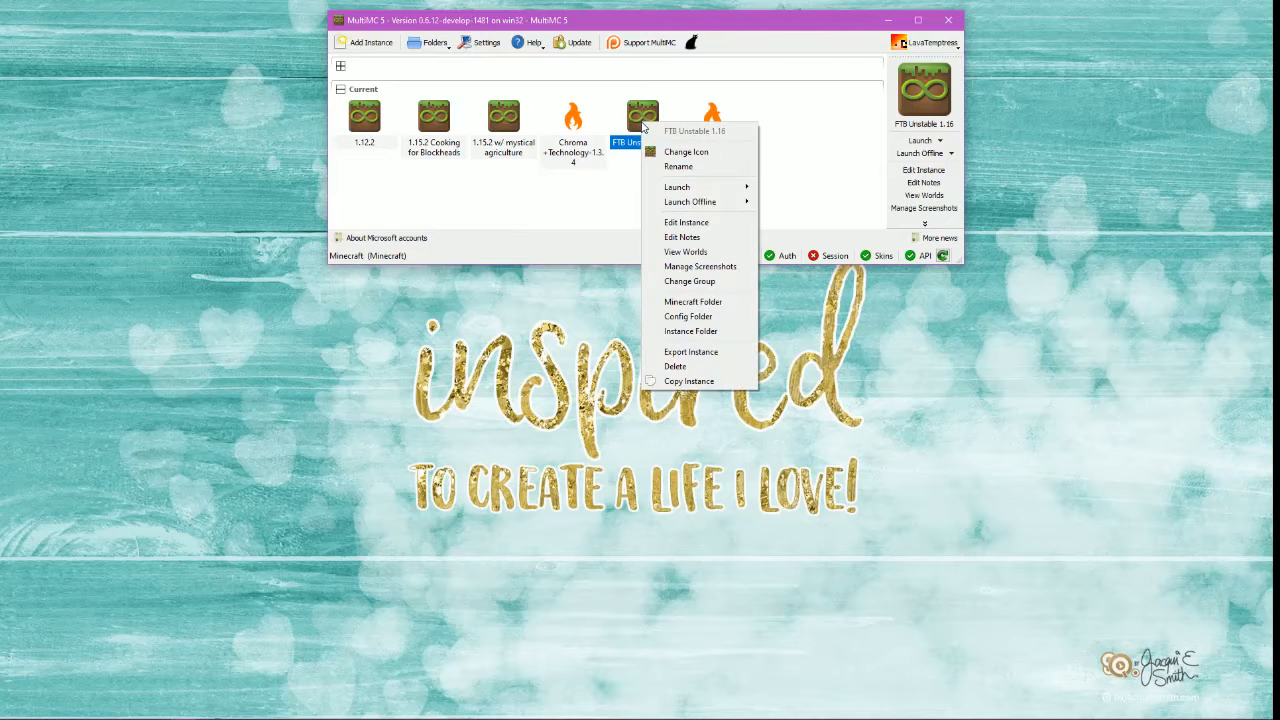
pyautogui.click(686, 151)
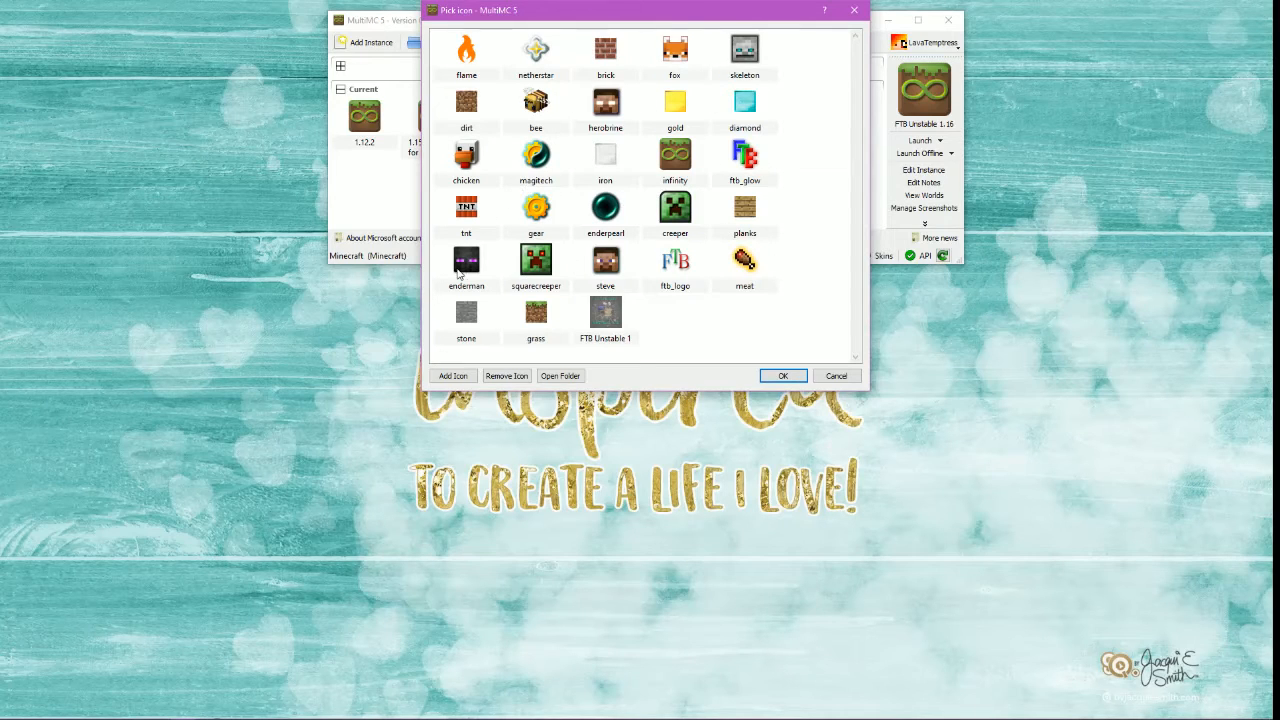
pyautogui.click(675, 265)
pyautogui.click(781, 374)
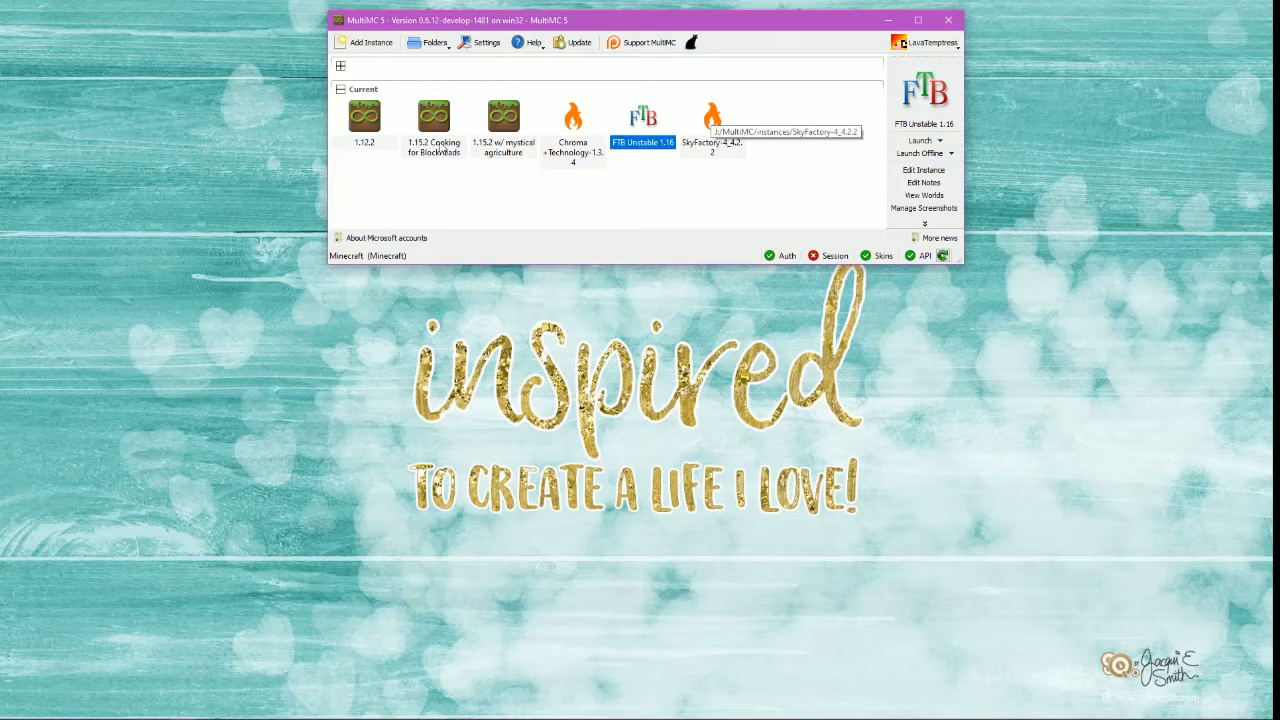
# Step: Change the icon of the "1.15.2 w/ mystical agriculture" instance to chicken
pyautogui.rightClick(501, 129)
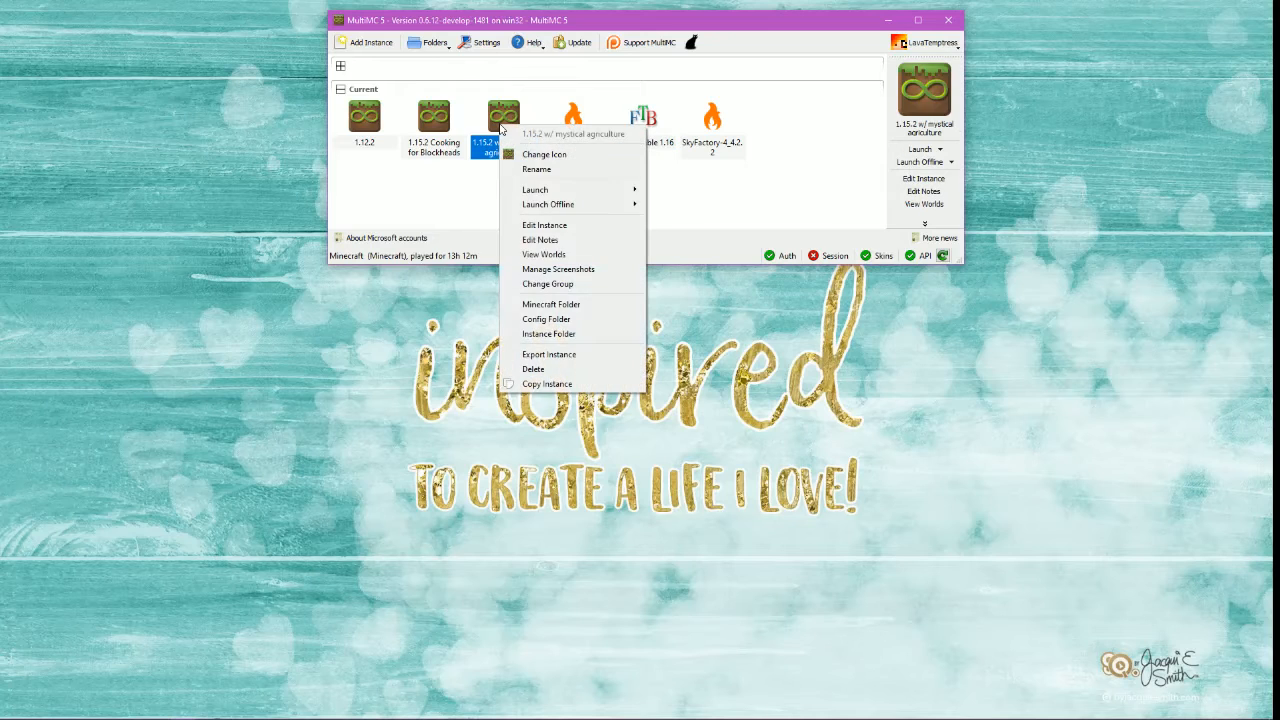
pyautogui.click(540, 154)
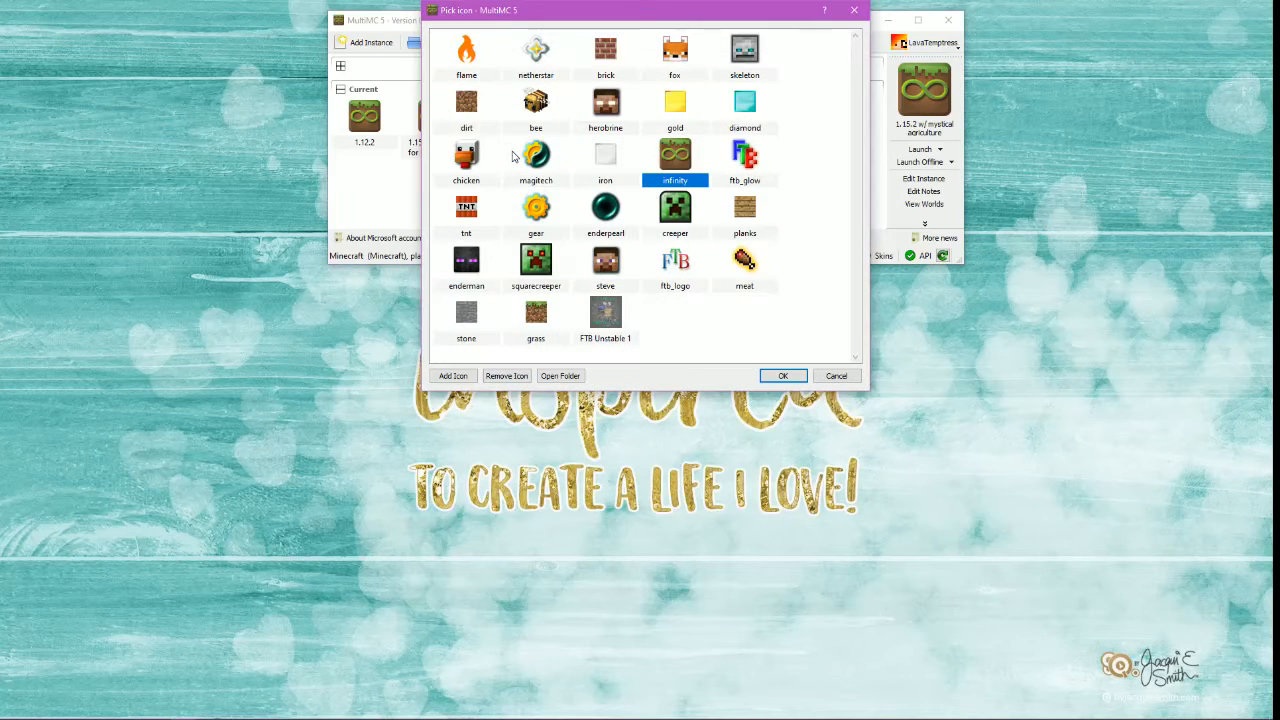
pyautogui.click(472, 158)
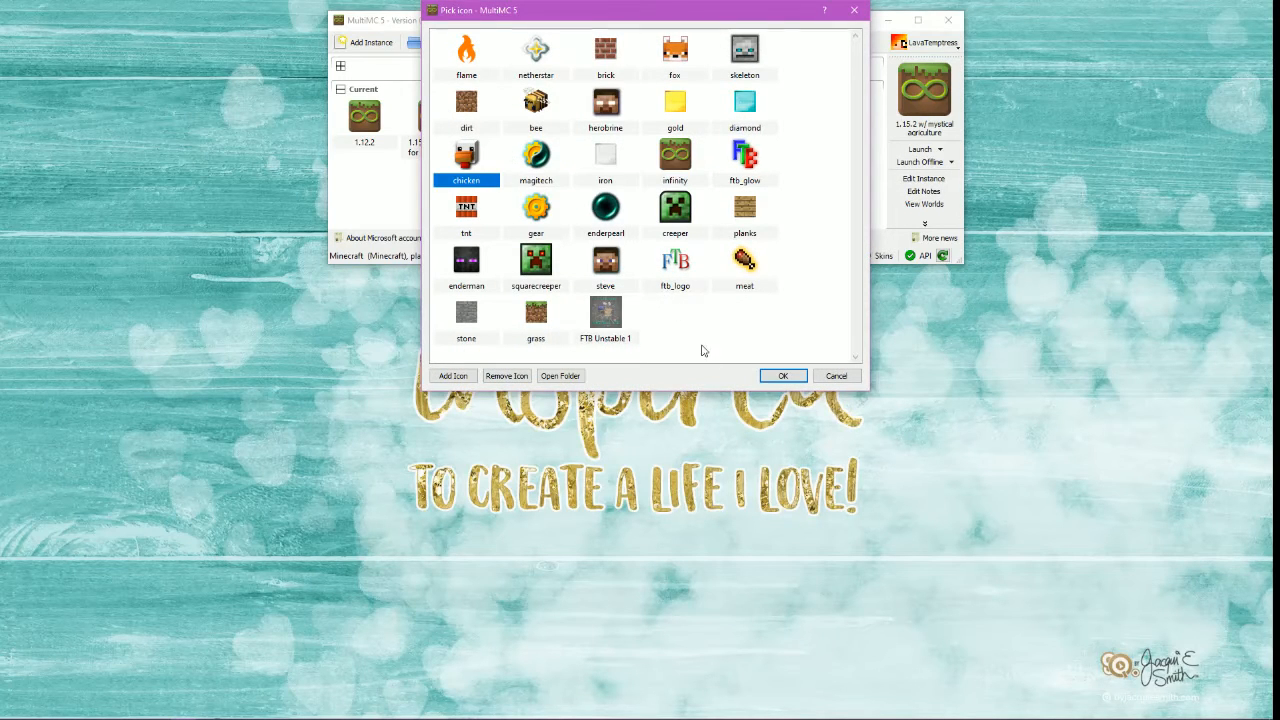
pyautogui.click(773, 377)
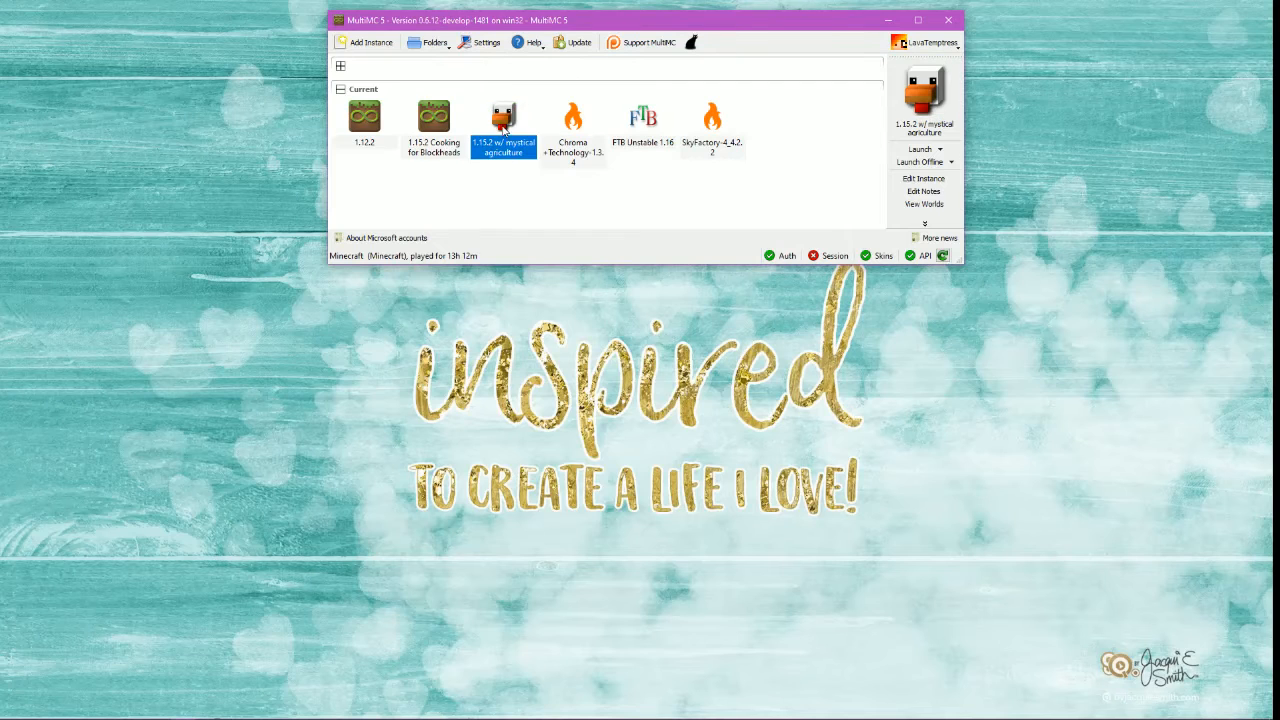
# Step: Change the icon of the "1.15.2 Cooking for Blockheads" instance to meat
pyautogui.rightClick(443, 136)
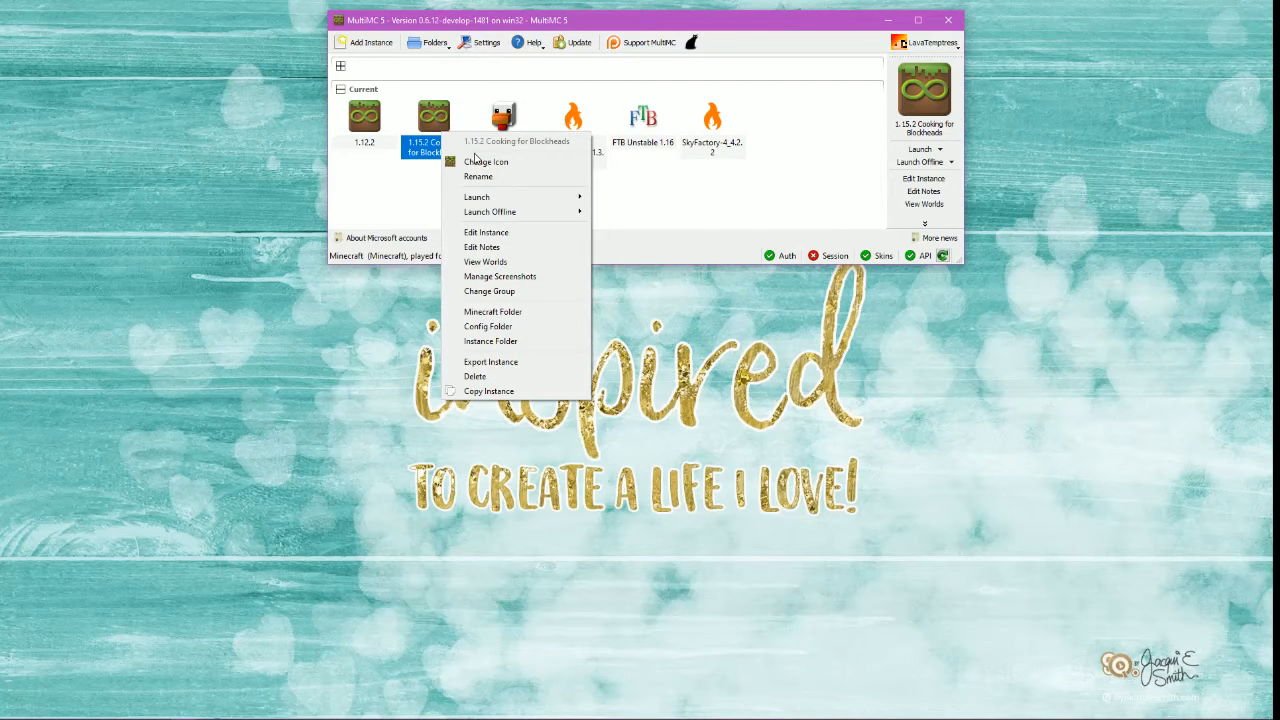
pyautogui.click(478, 161)
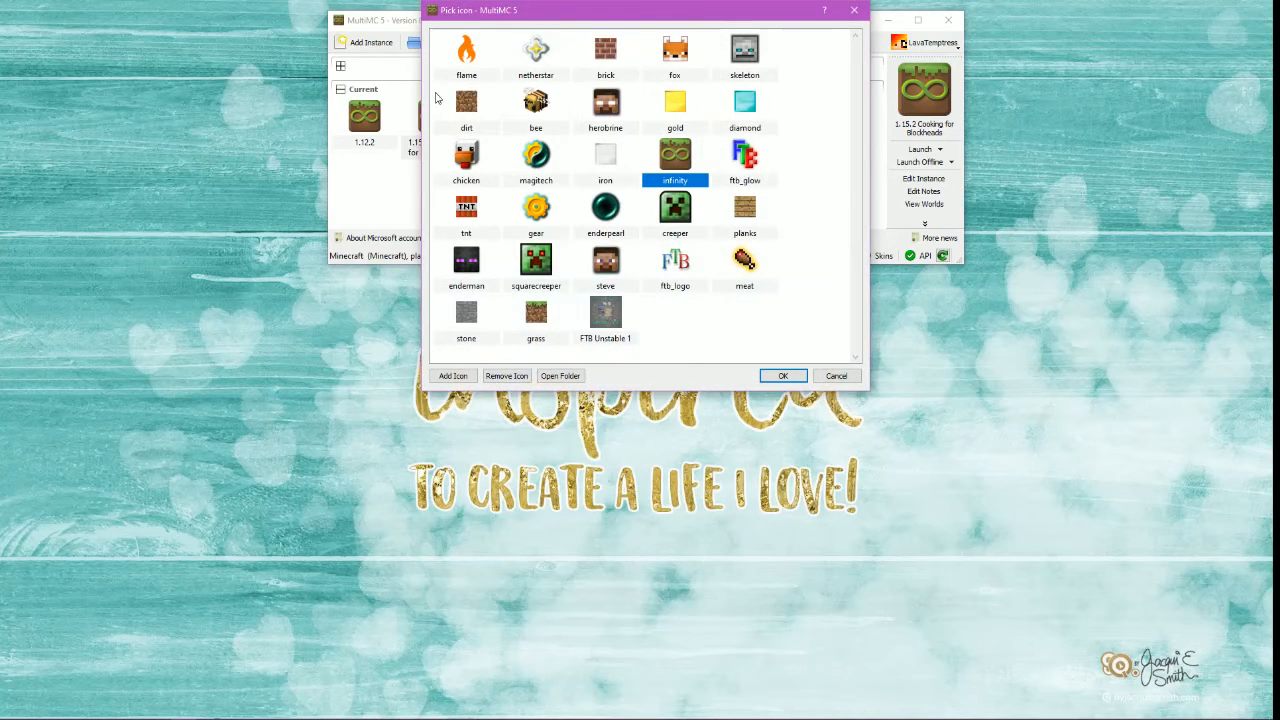
pyautogui.click(745, 262)
pyautogui.click(783, 376)
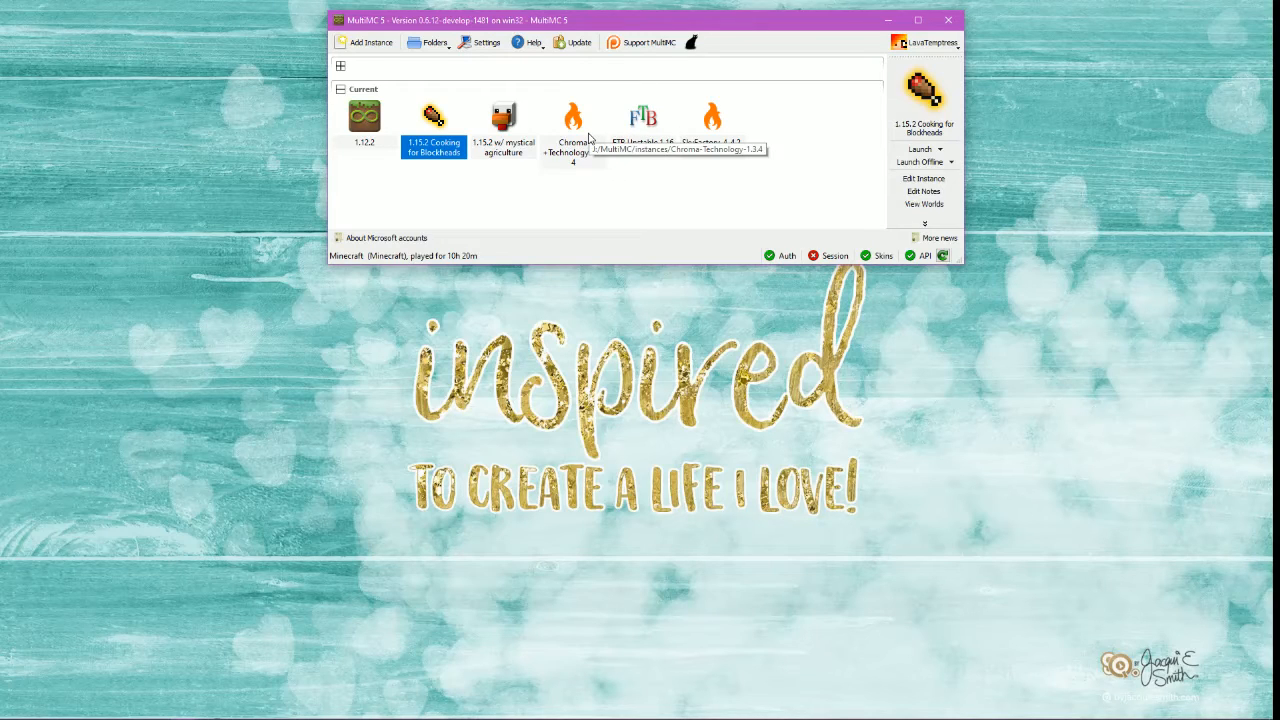
# Step: Start adding another new instance and switch to the CurseForge window in Google Chrome
pyautogui.click(365, 42)
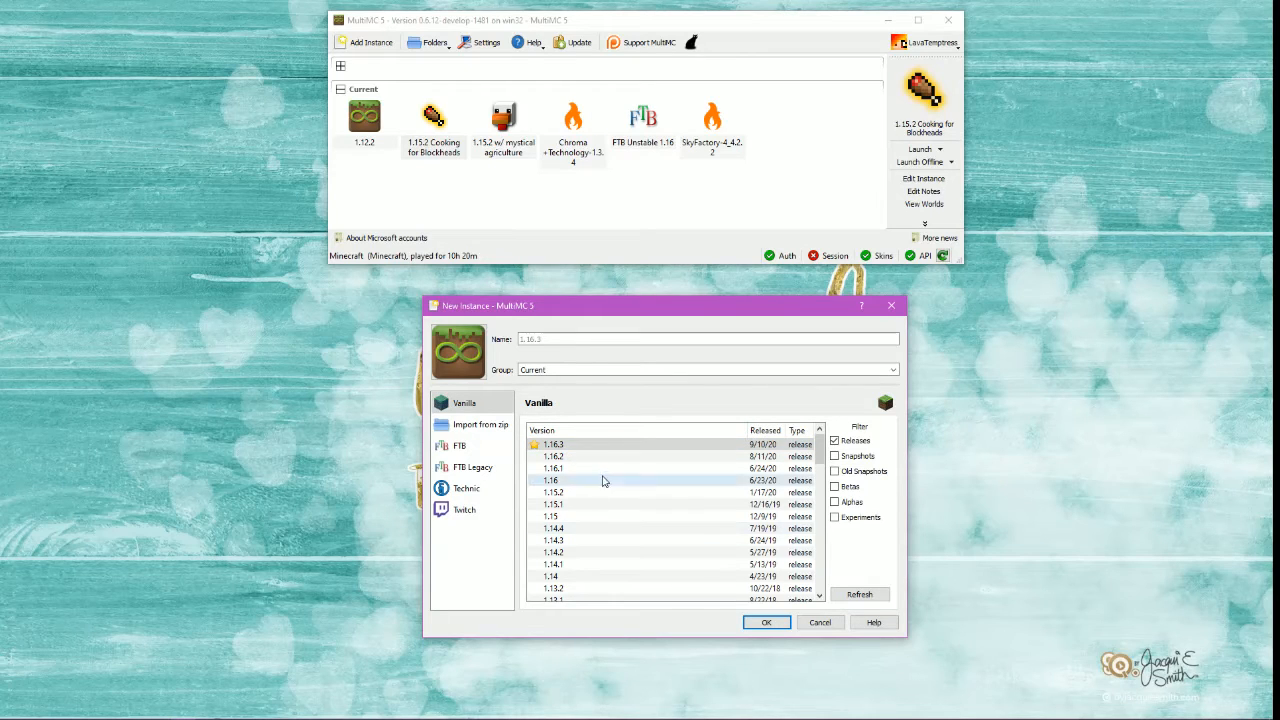
pyautogui.moveTo(281, 718)
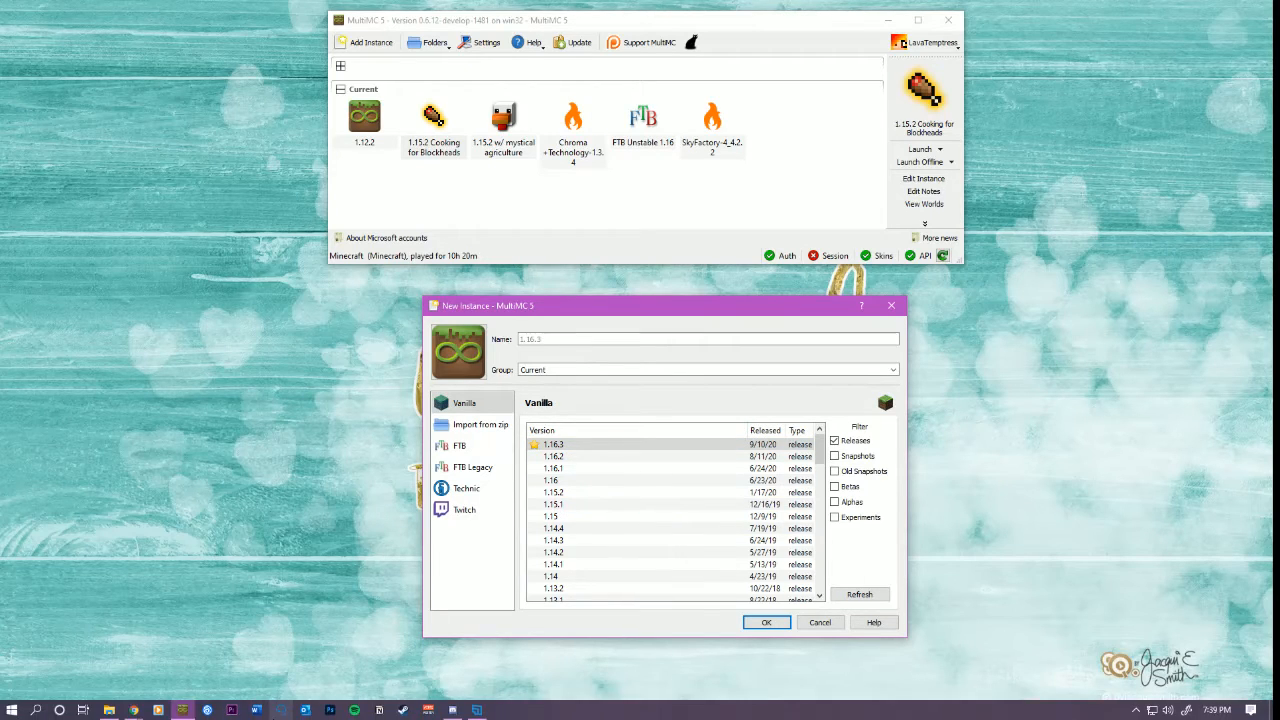
pyautogui.click(133, 709)
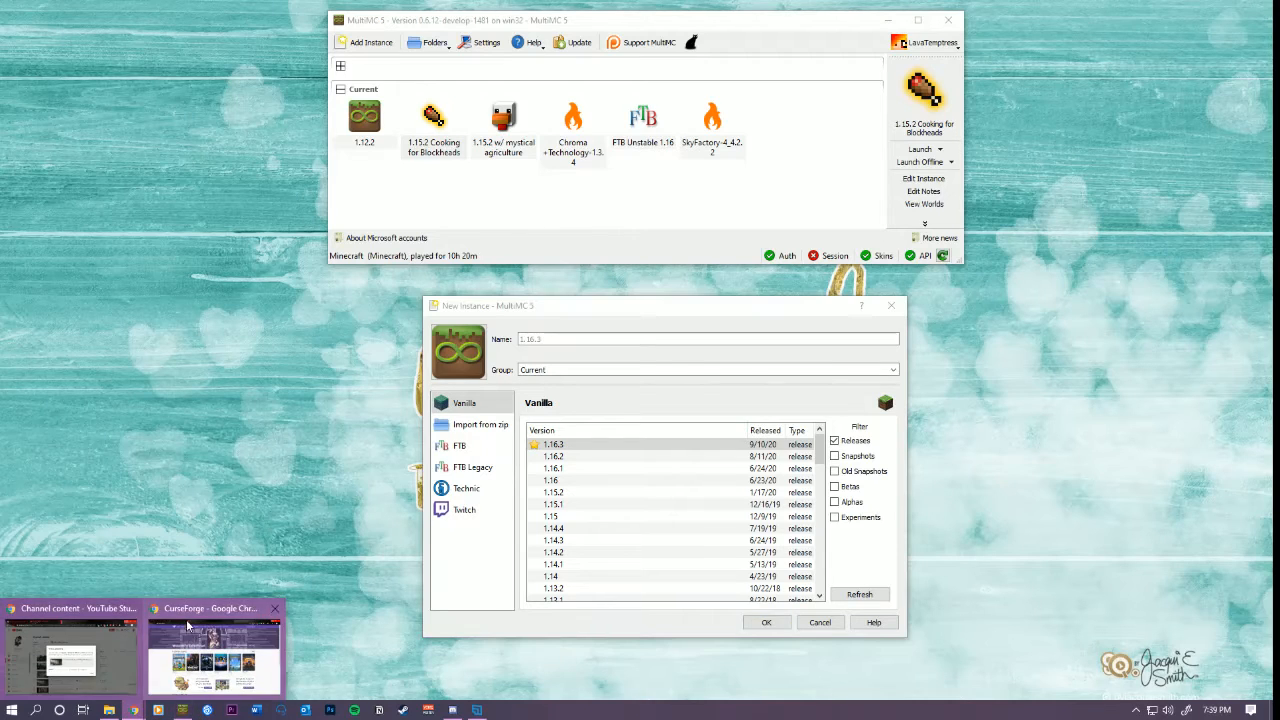
pyautogui.click(187, 626)
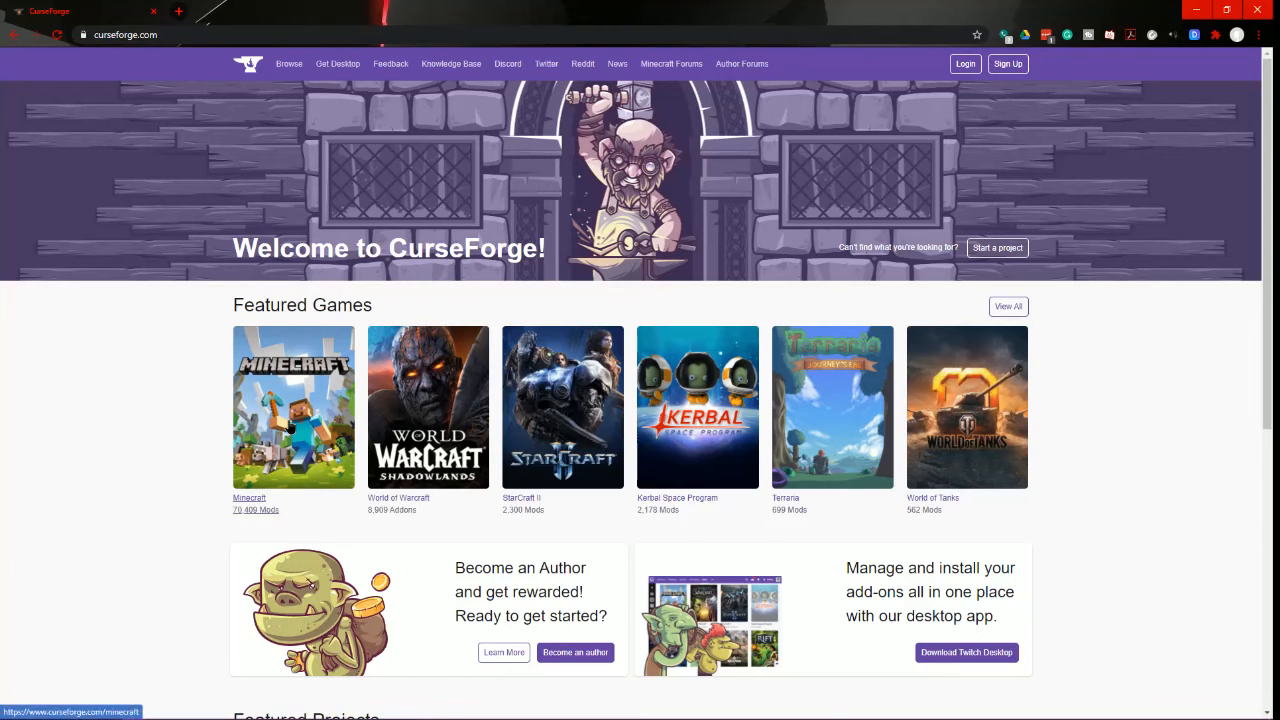
# Step: Open the Minecraft Mods listing on CurseForge and look over the popular mods and the available sort orders
pyautogui.click(287, 410)
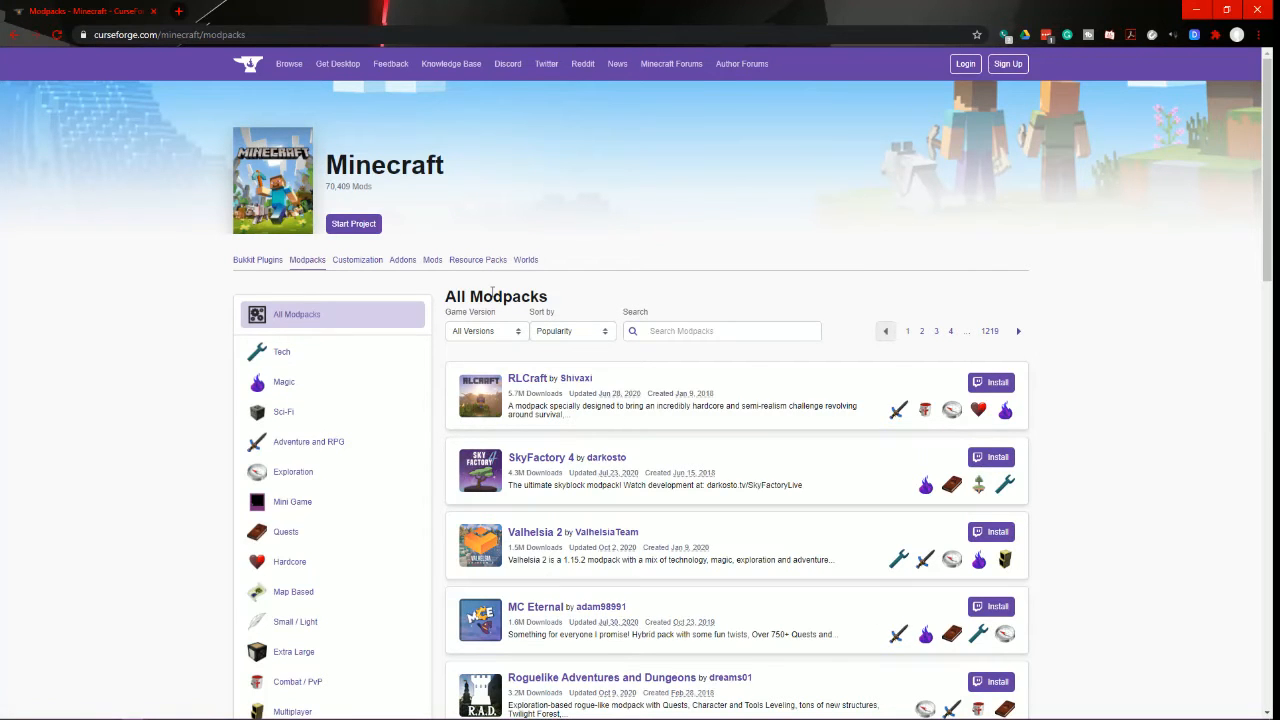
pyautogui.click(433, 261)
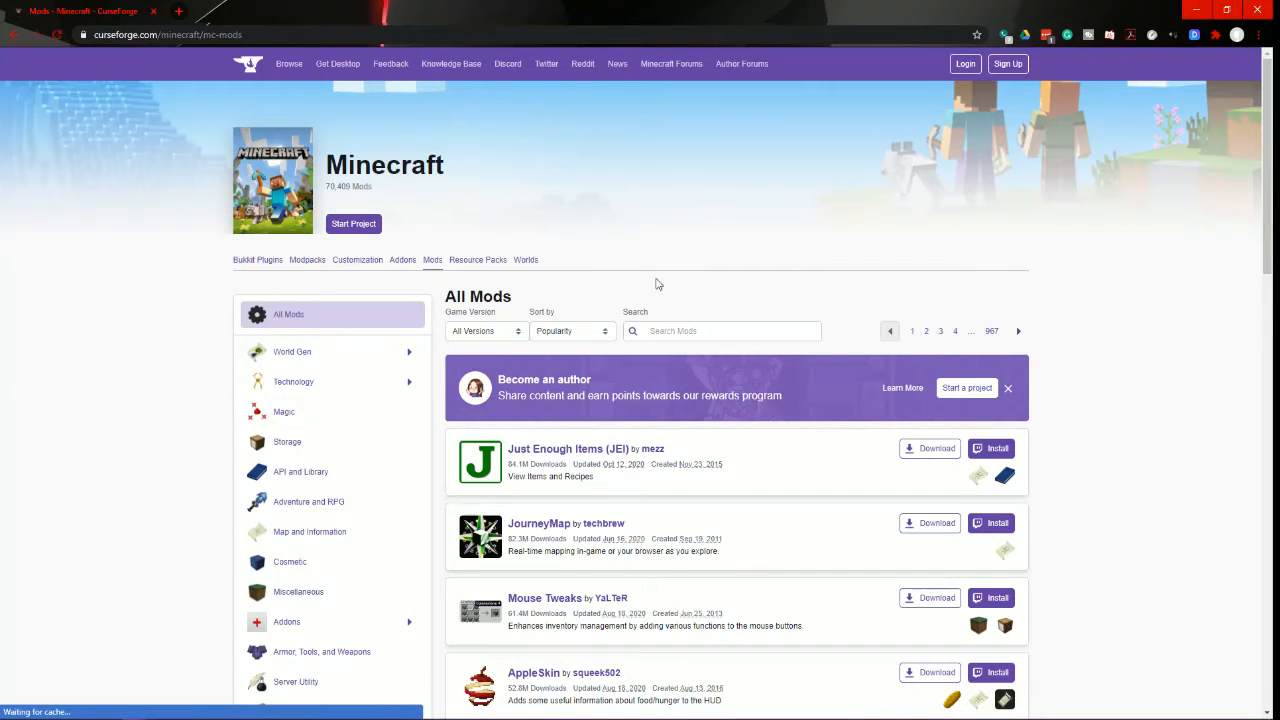
pyautogui.scroll(-4, 779, 449)
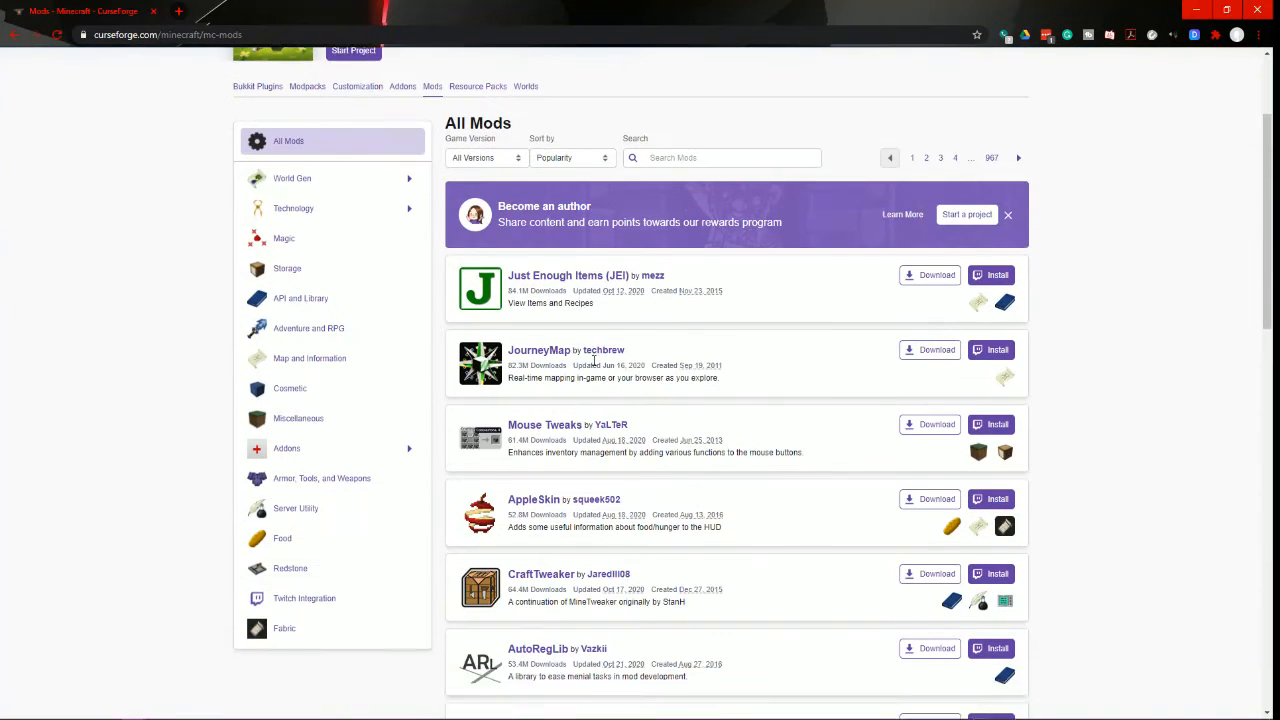
pyautogui.scroll(2, 634, 286)
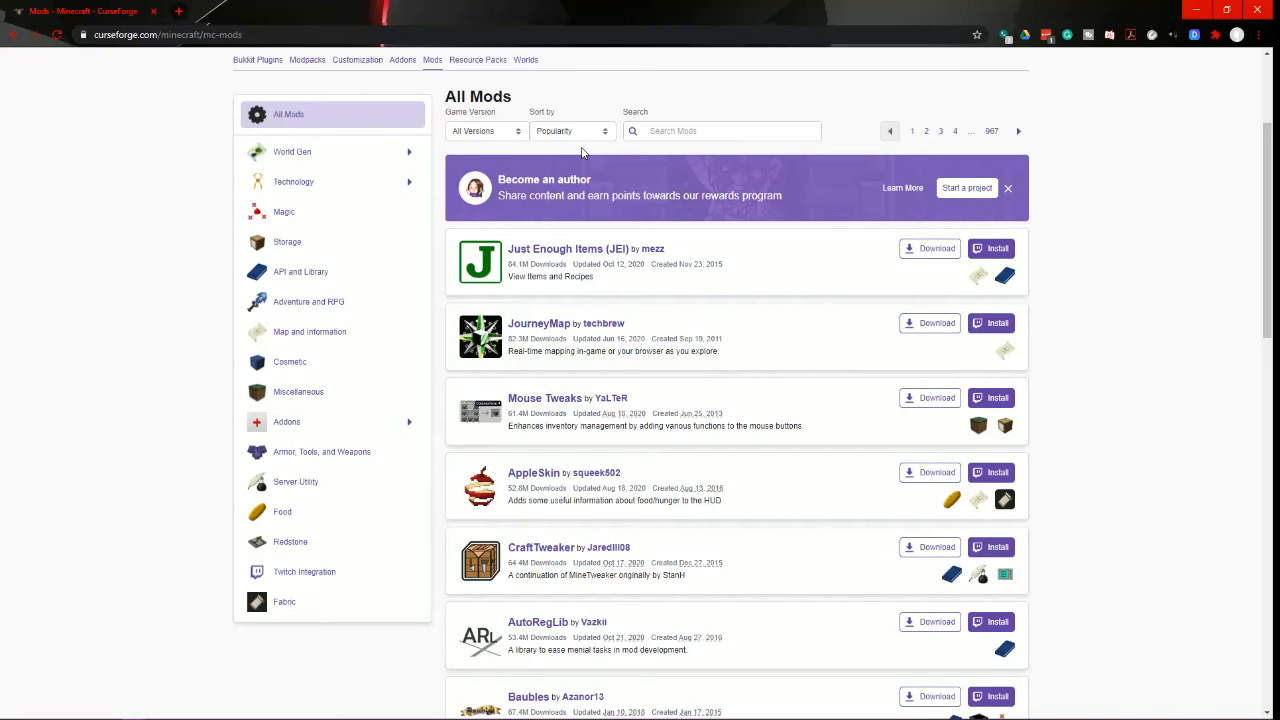
pyautogui.scroll(2, 581, 150)
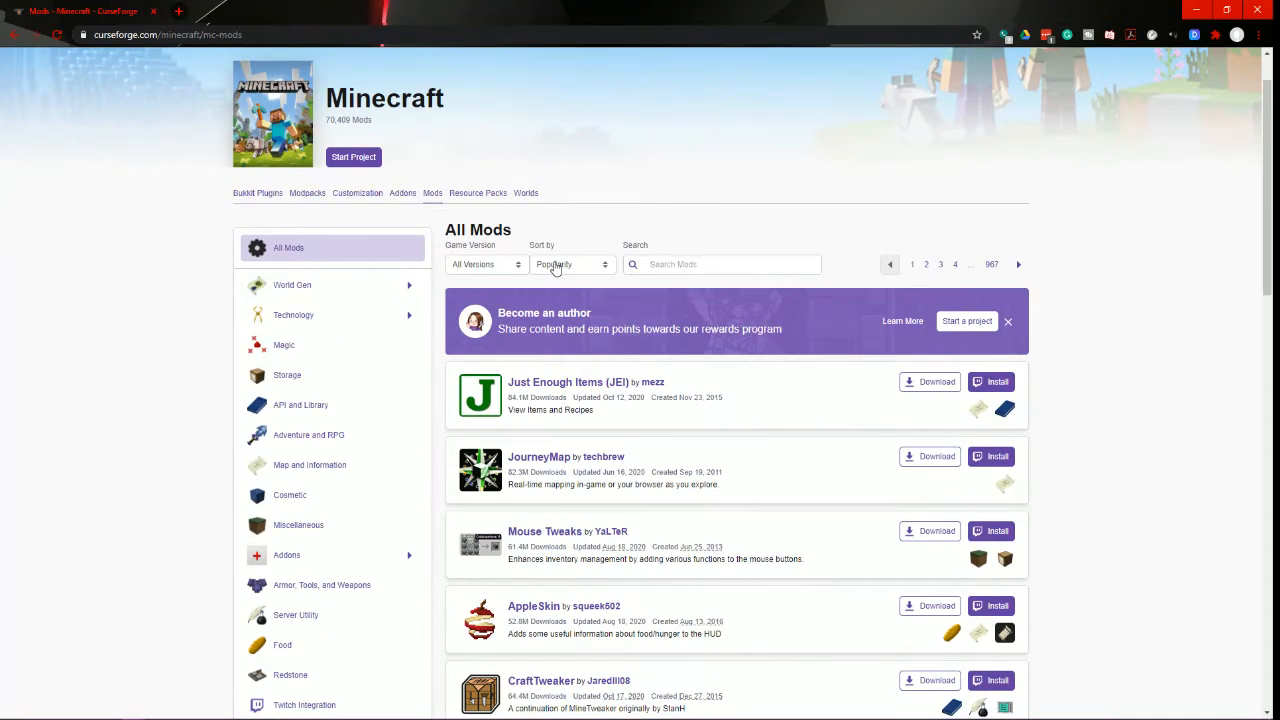
pyautogui.scroll(-2, 650, 305)
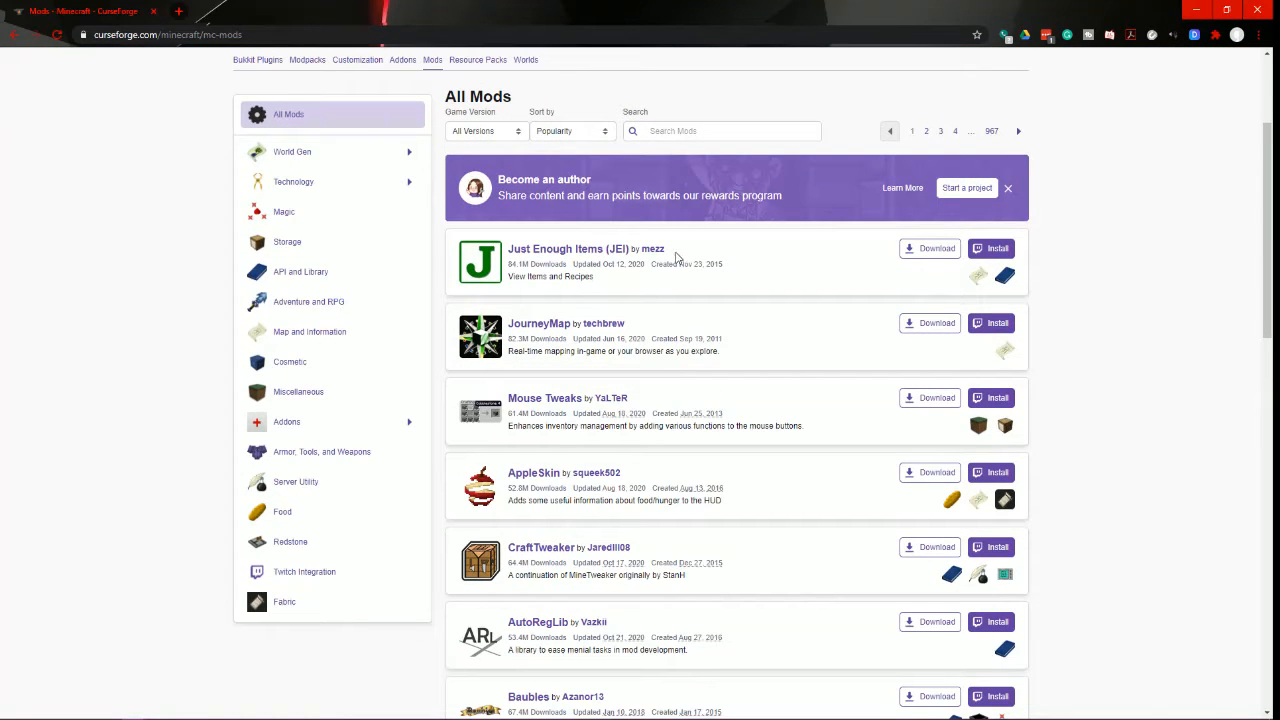
pyautogui.scroll(1, 600, 210)
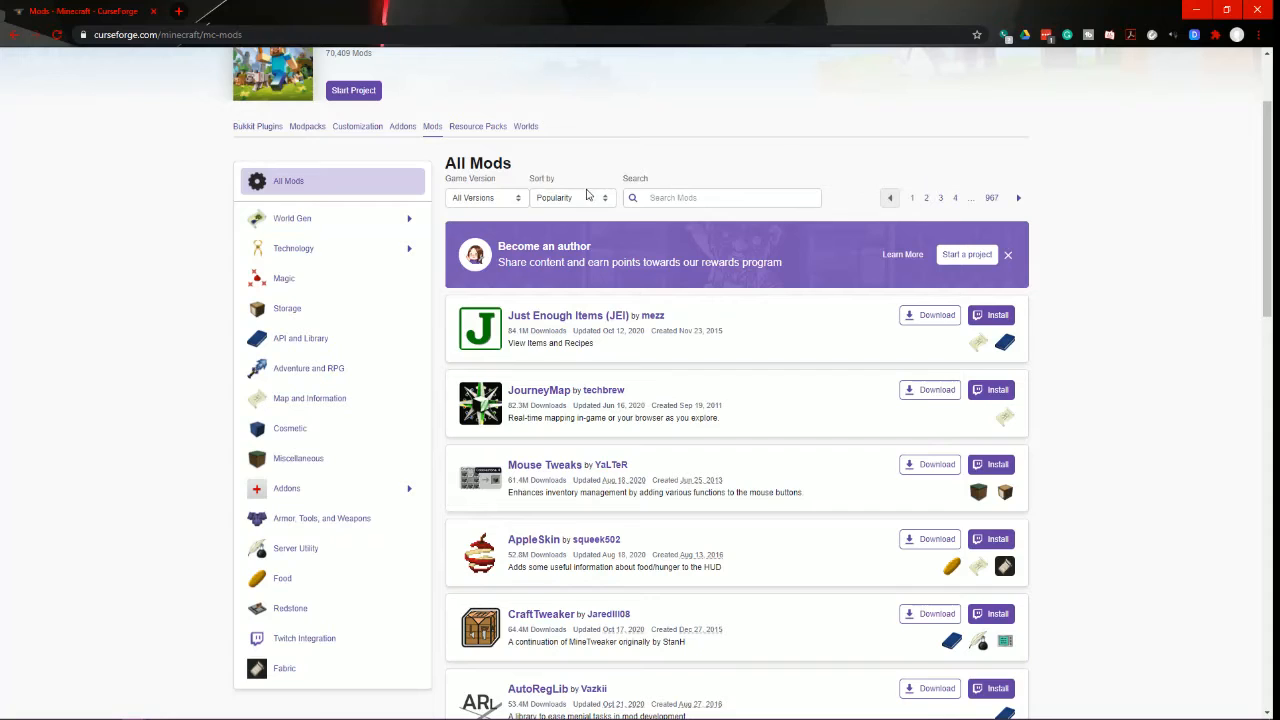
pyautogui.click(574, 199)
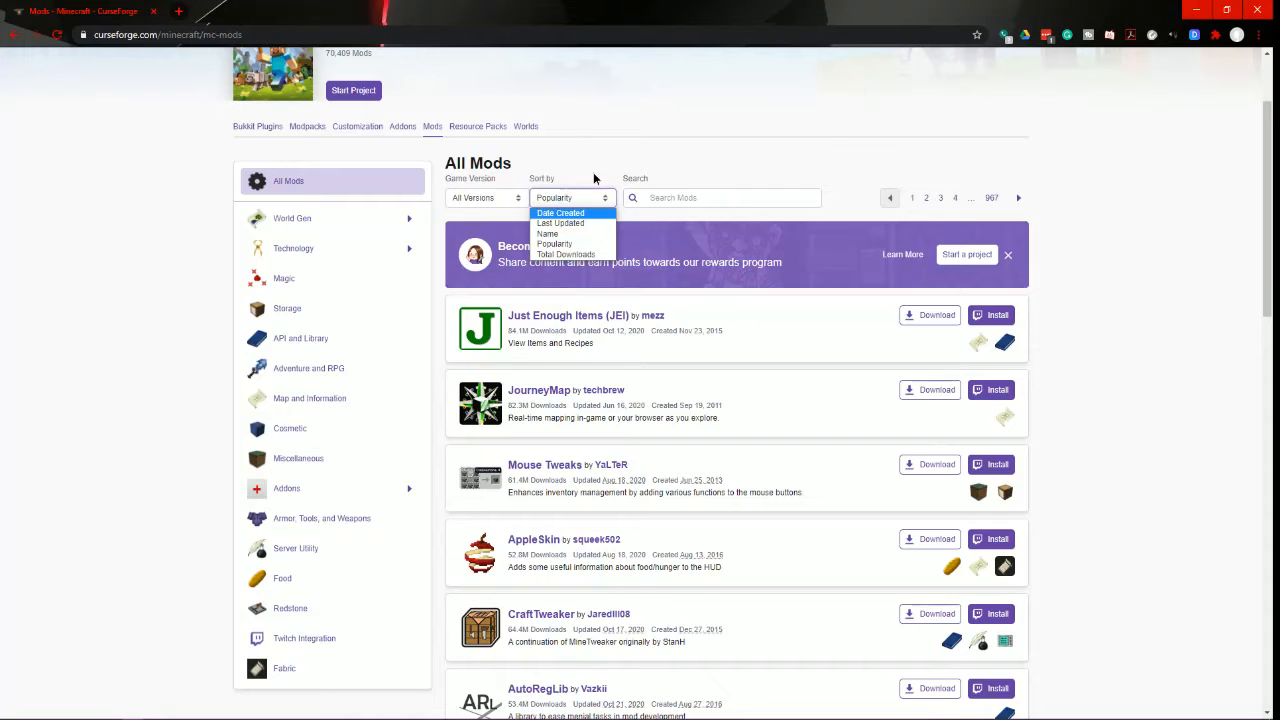
pyautogui.click(669, 250)
pyautogui.scroll(-2, 710, 340)
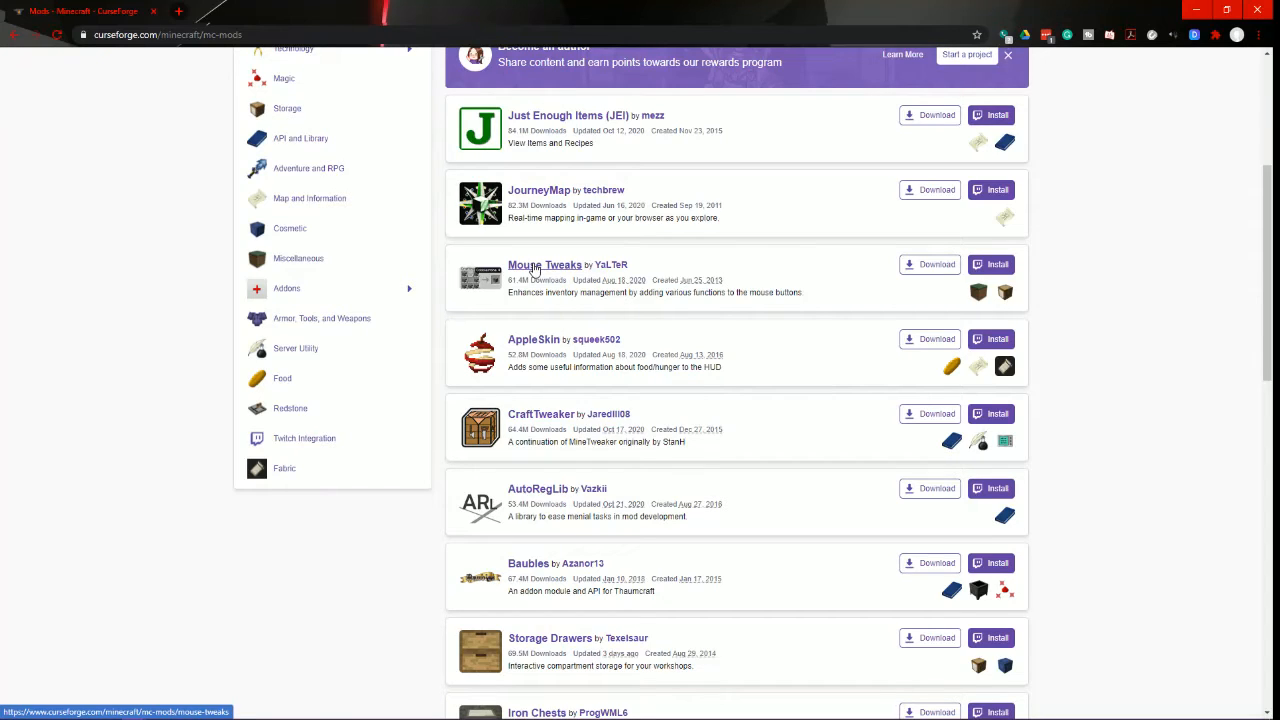
# Step: Open the Mouse Tweaks mod page and read through its description
pyautogui.click(535, 268)
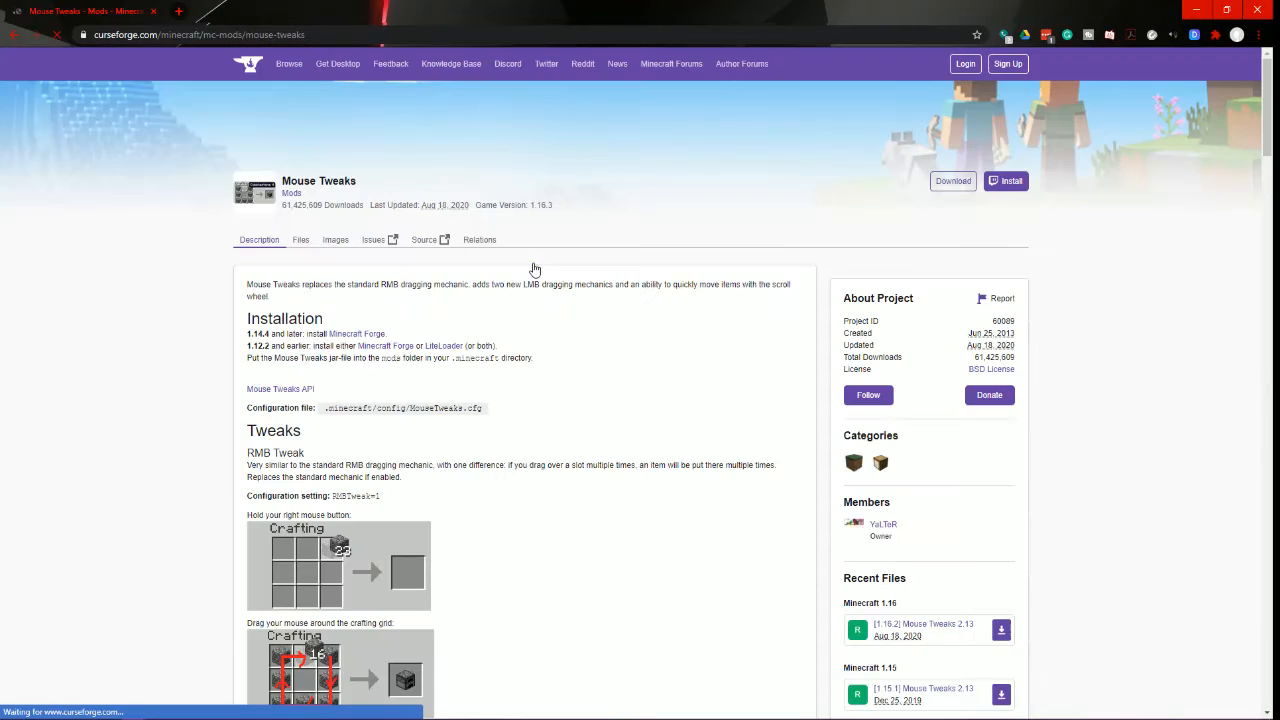
pyautogui.scroll(-3, 551, 337)
pyautogui.scroll(2, 548, 340)
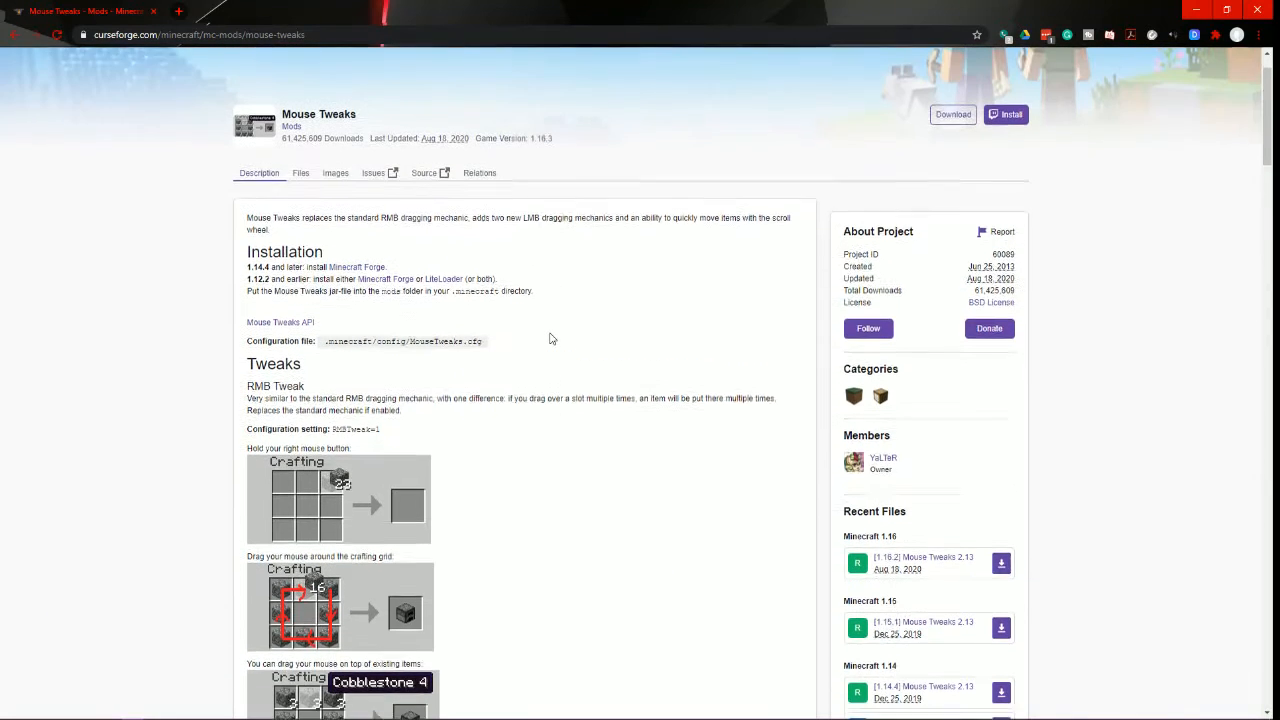
pyautogui.scroll(1, 550, 339)
pyautogui.scroll(-2, 517, 366)
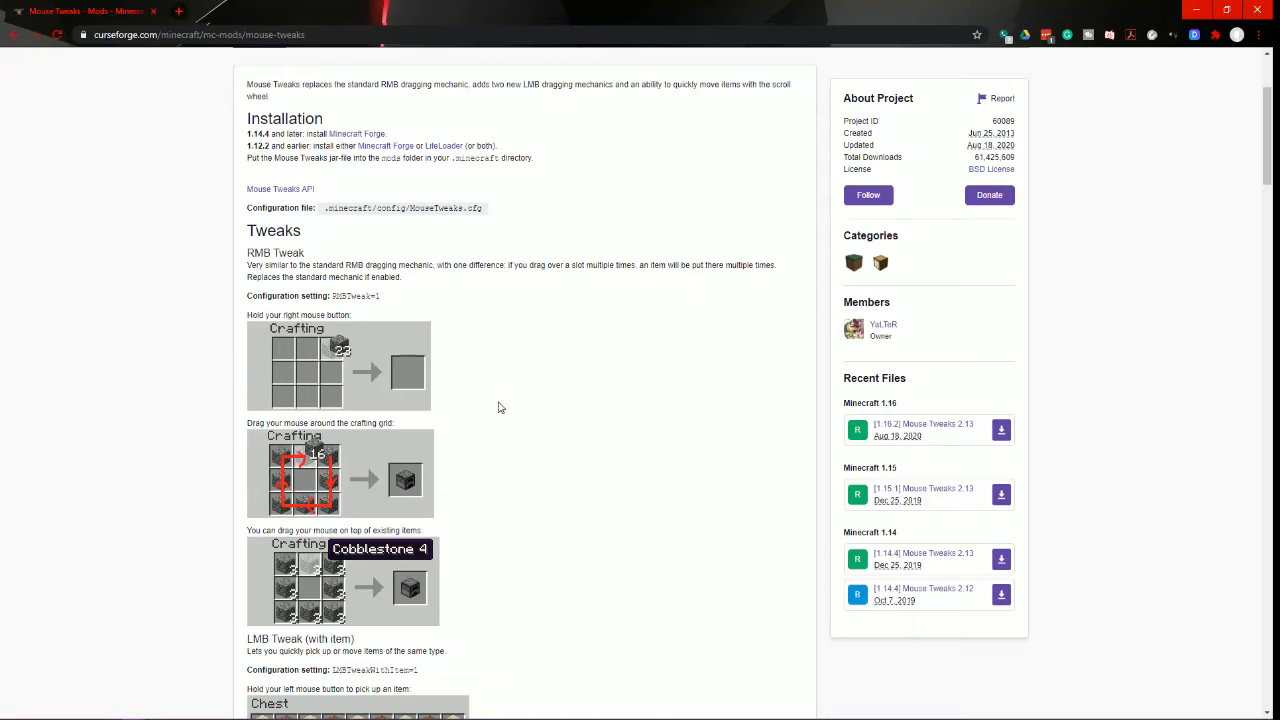
pyautogui.scroll(-2, 500, 407)
pyautogui.scroll(-1, 500, 407)
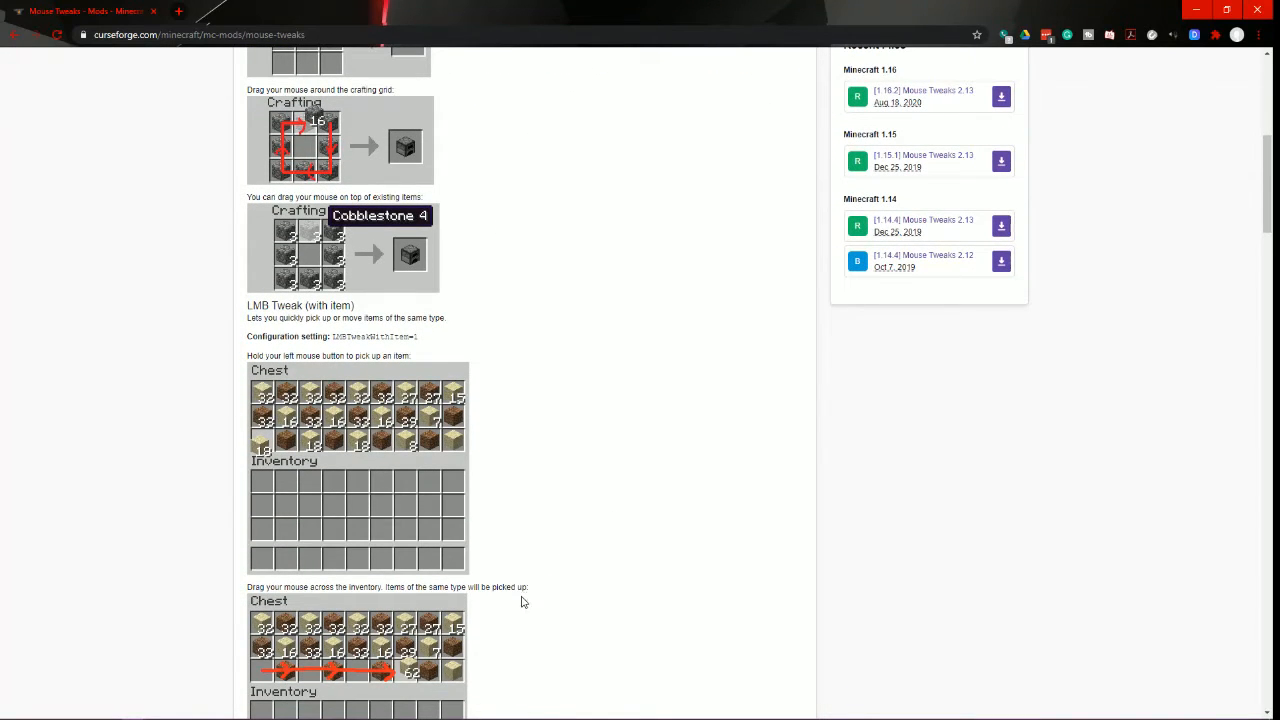
pyautogui.scroll(5, 586, 480)
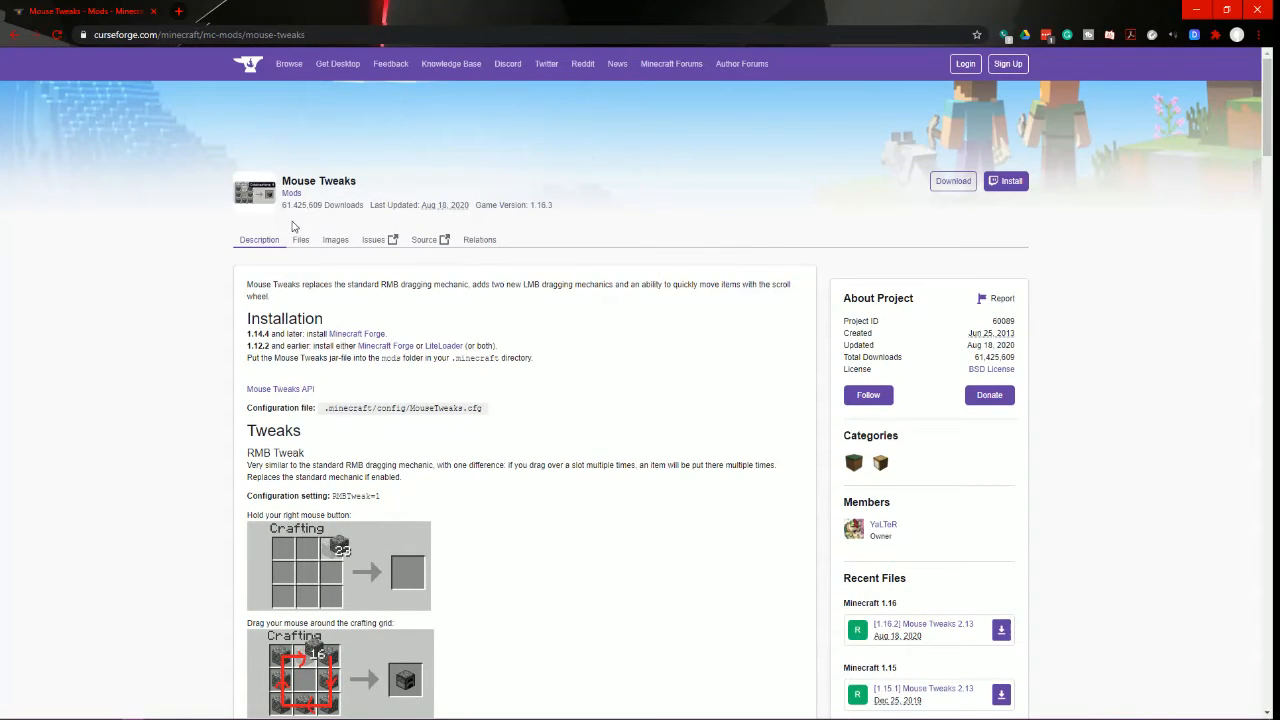
# Step: Review the files of Mouse Tweaks, download [1.16.2] Mouse Tweaks 2.13 for Minecraft 1.16, and keep the .jar file
pyautogui.click(300, 242)
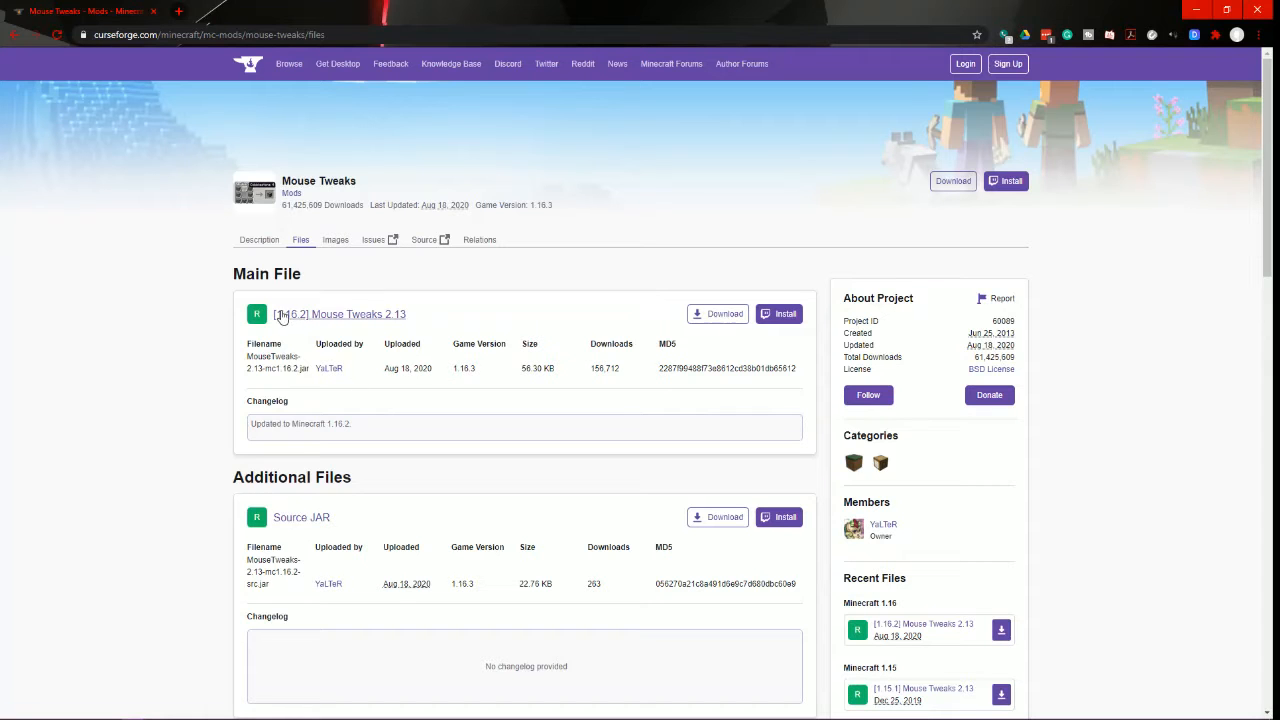
pyautogui.scroll(-2, 780, 410)
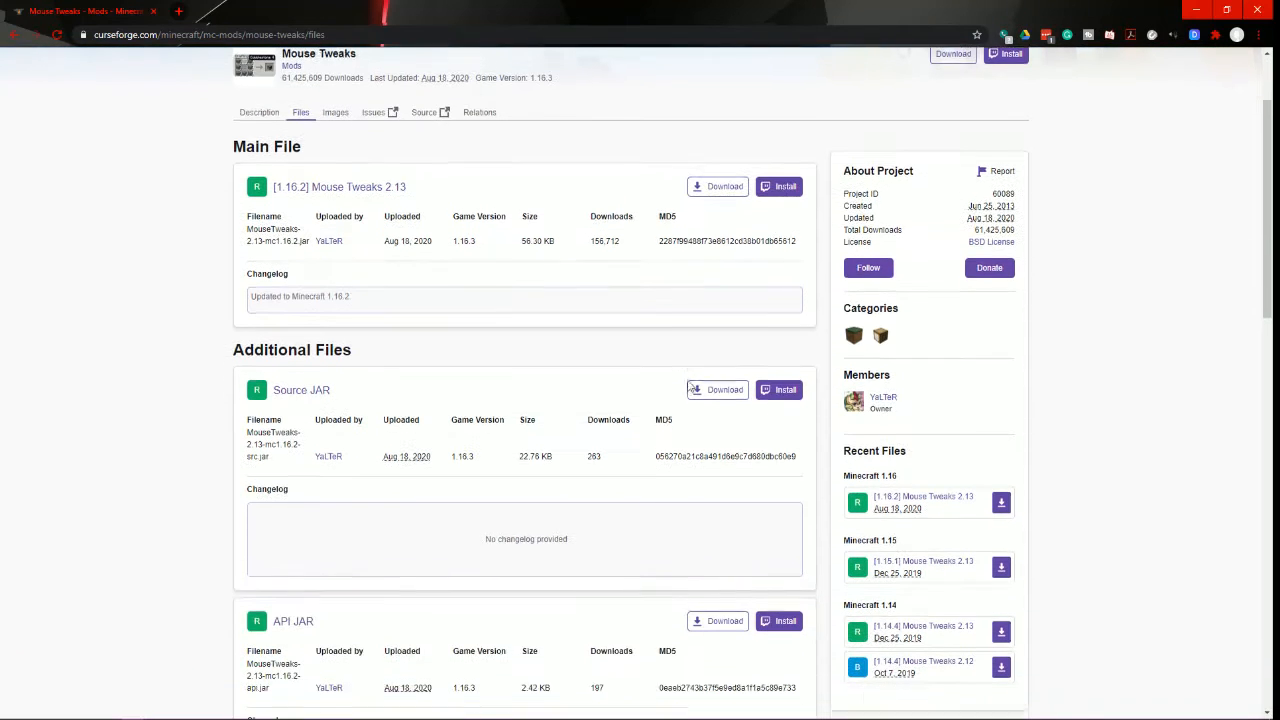
pyautogui.scroll(-1, 934, 451)
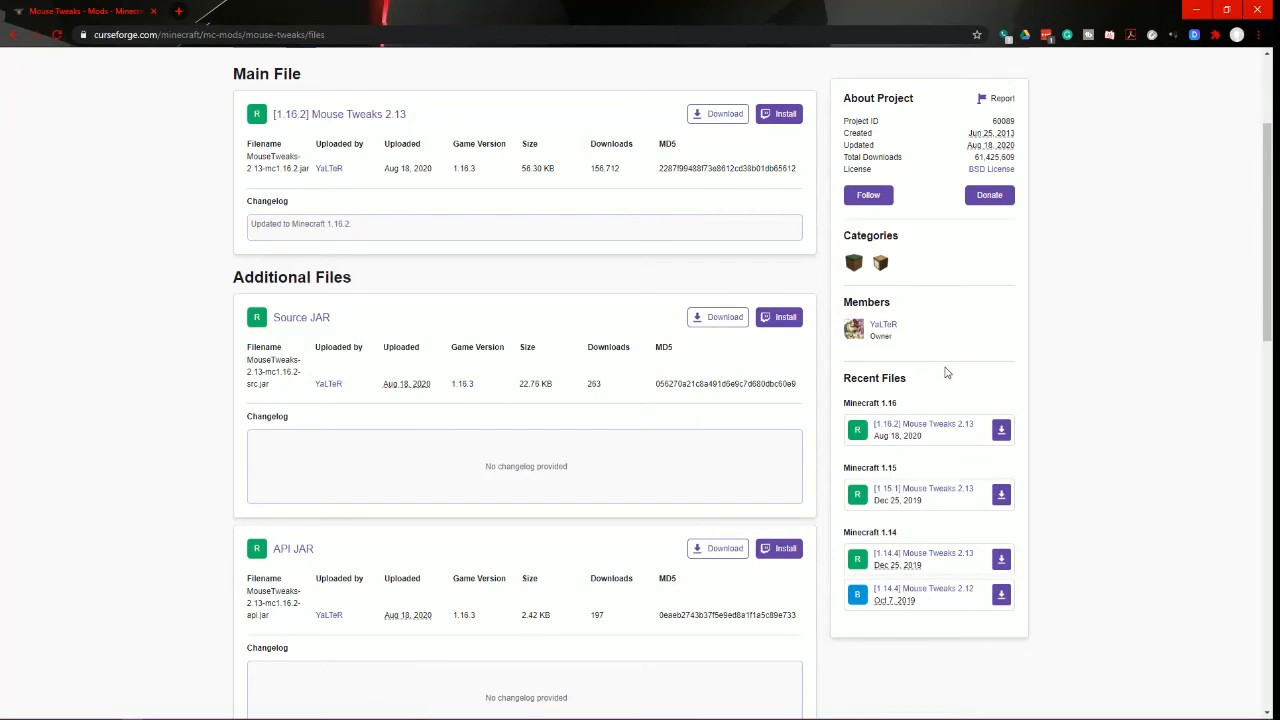
pyautogui.scroll(1, 930, 378)
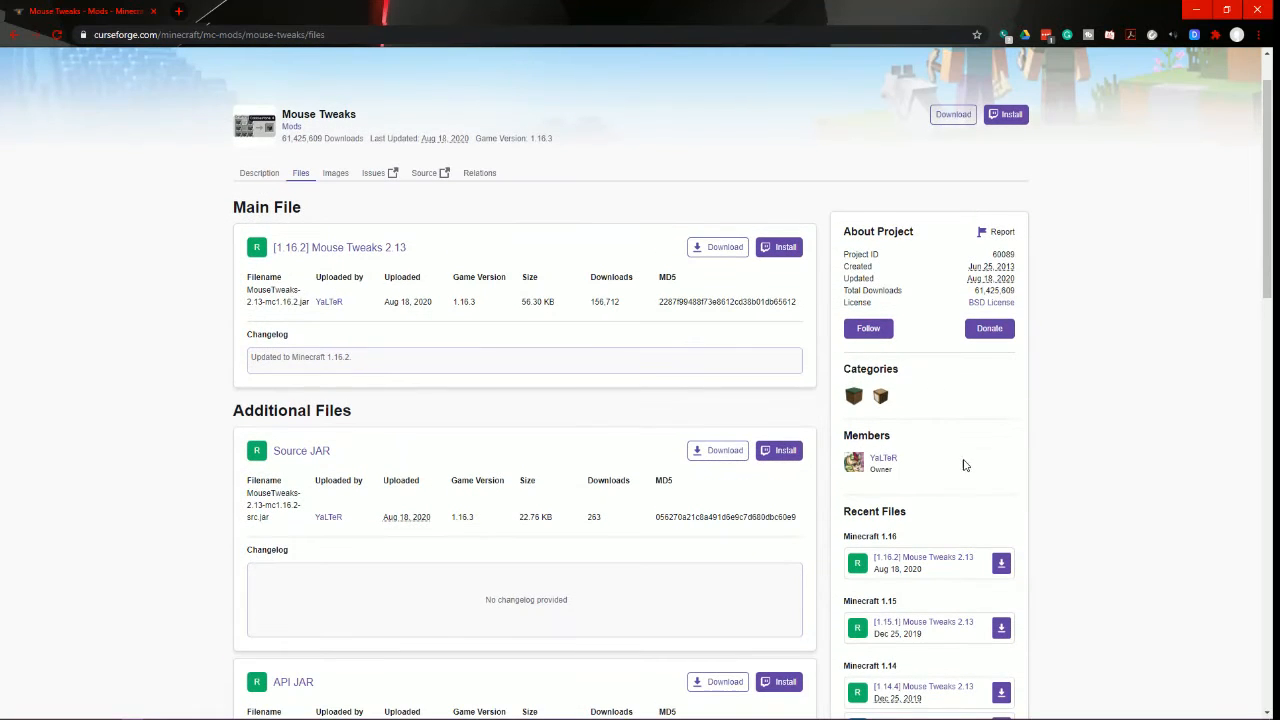
pyautogui.scroll(-2, 1089, 457)
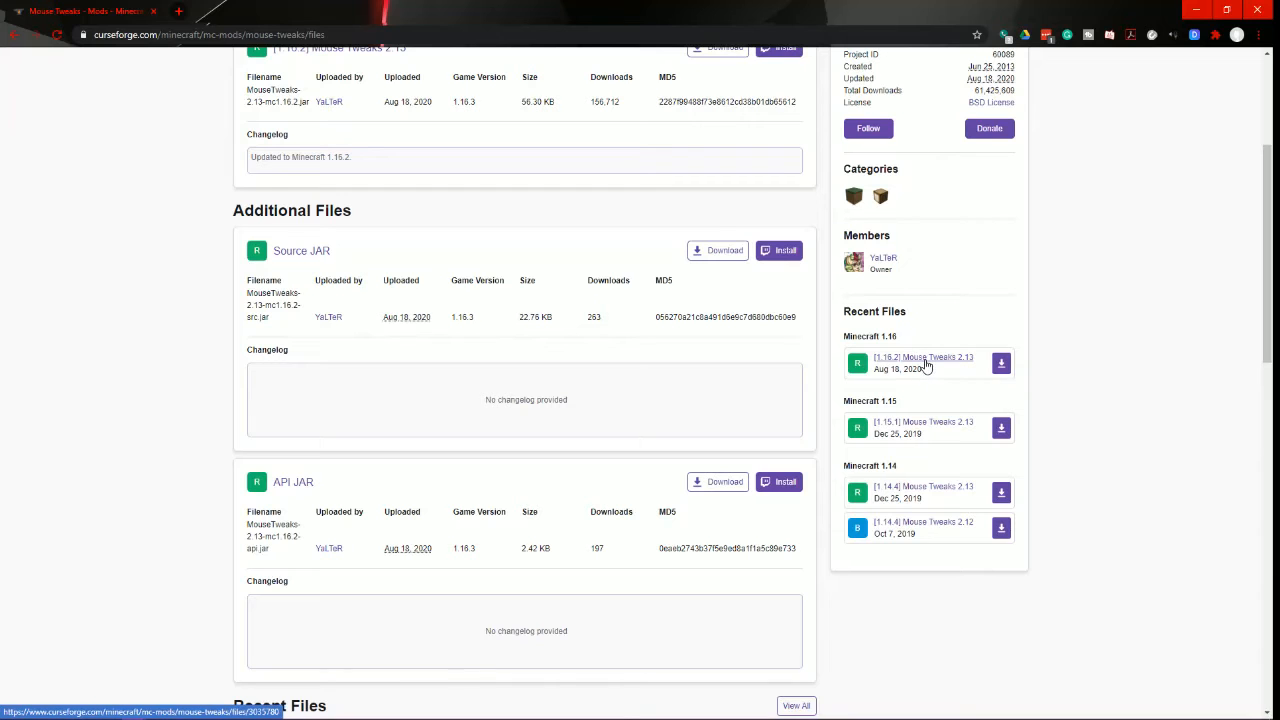
pyautogui.scroll(2, 924, 366)
pyautogui.scroll(-1, 935, 390)
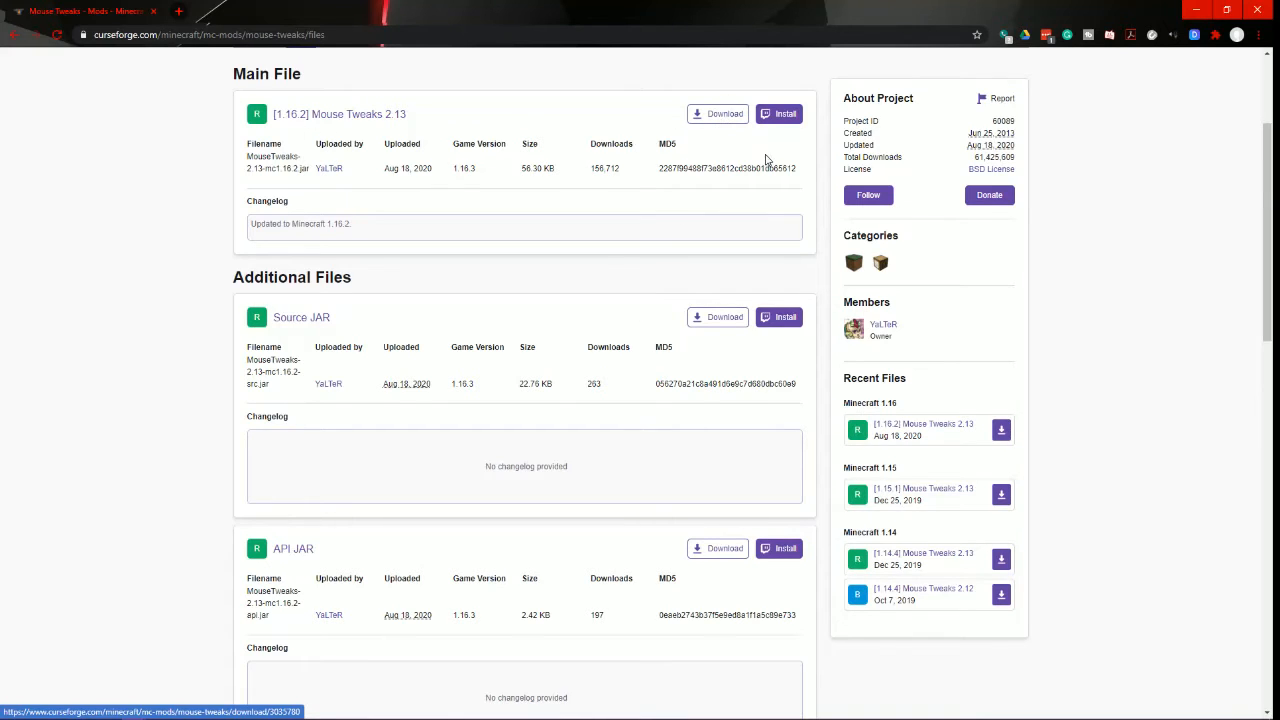
pyautogui.click(1002, 431)
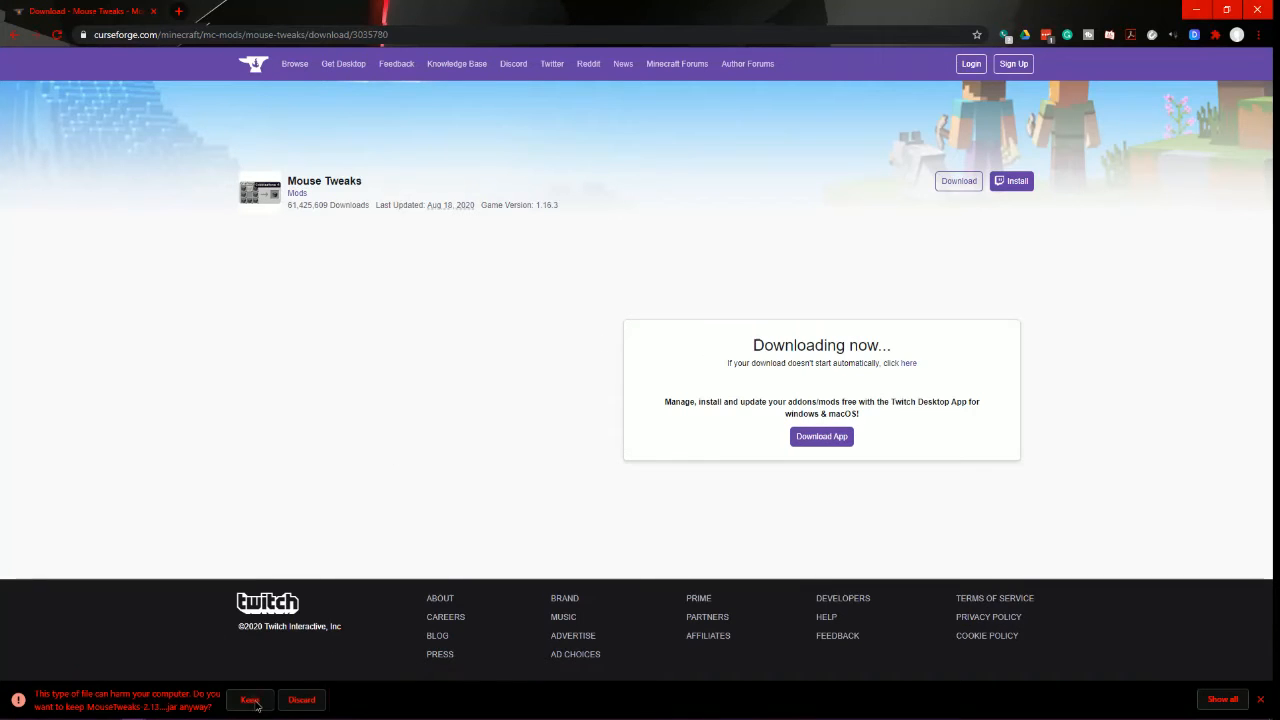
pyautogui.click(250, 700)
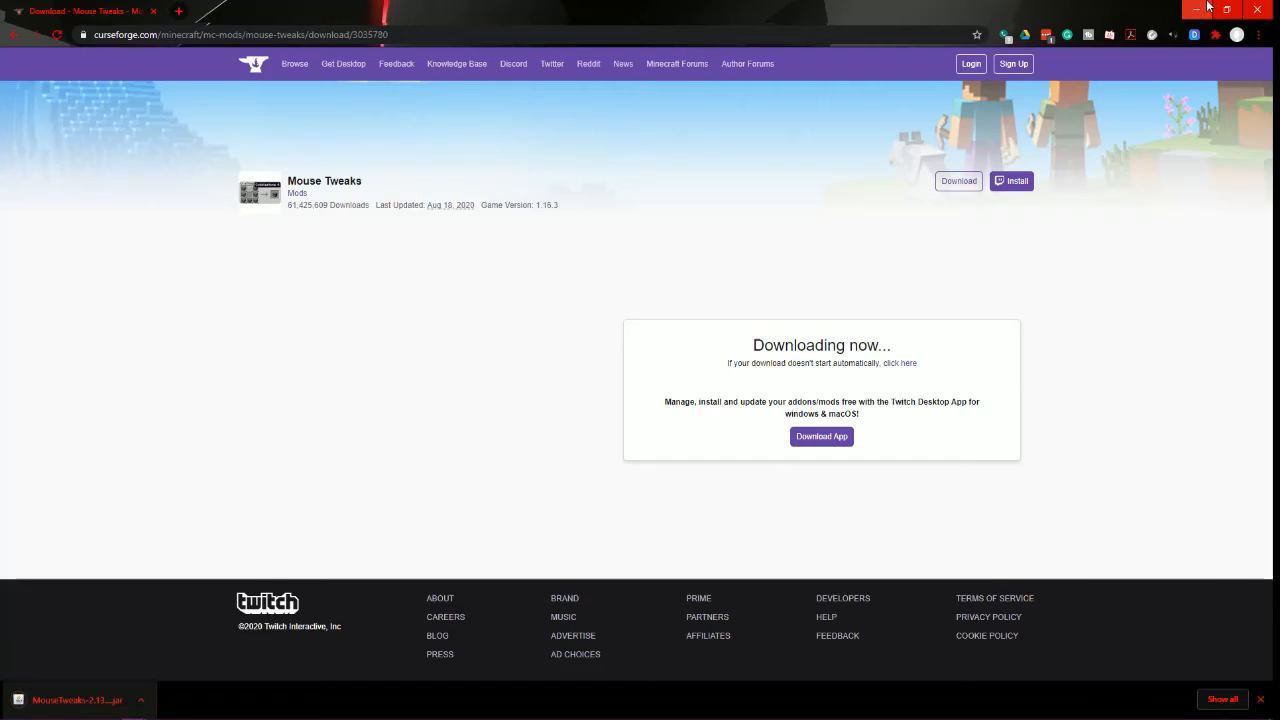
# Step: Switch back to MultiMC, create a vanilla 1.16.2 instance in the Current group, and launch it
pyautogui.click(1196, 8)
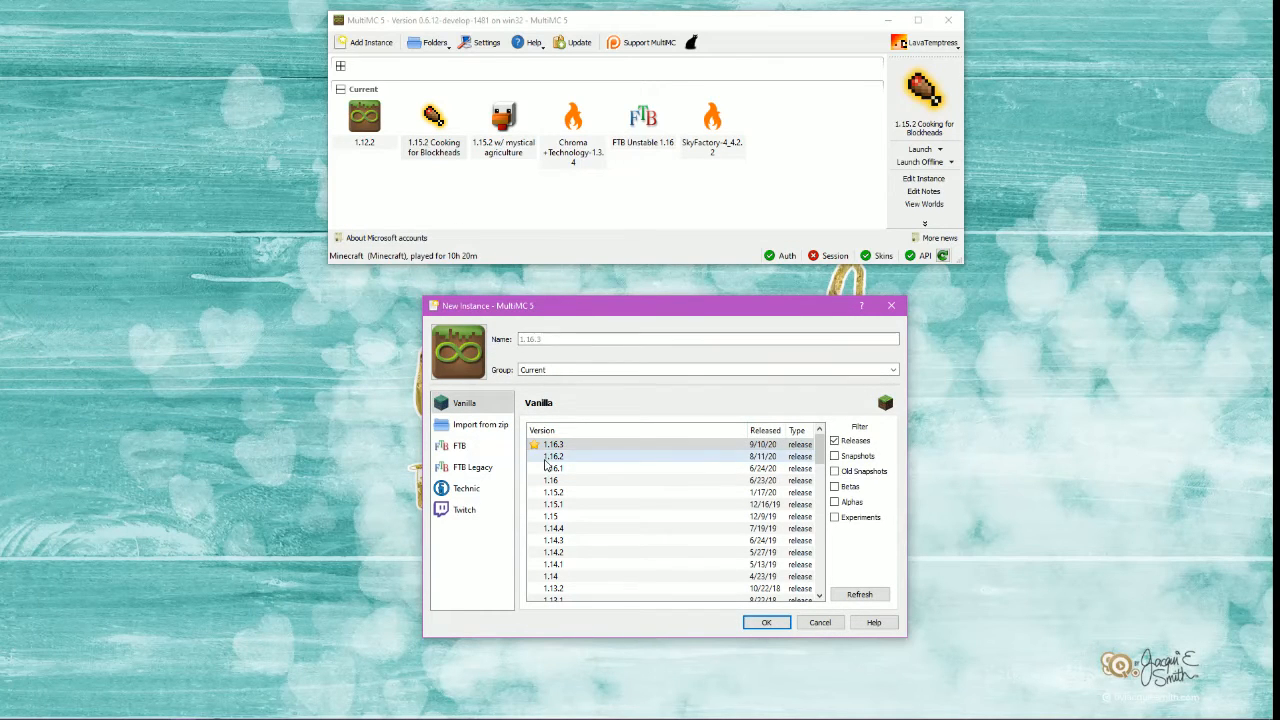
pyautogui.click(553, 457)
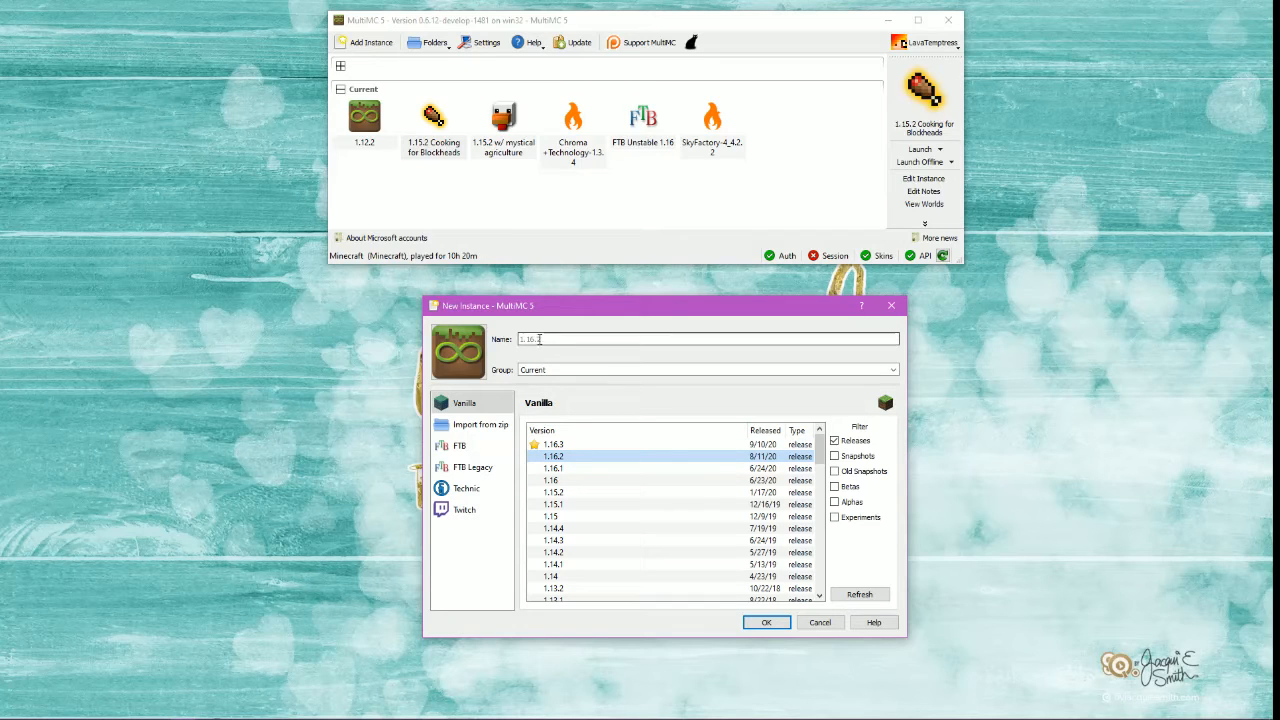
pyautogui.click(766, 622)
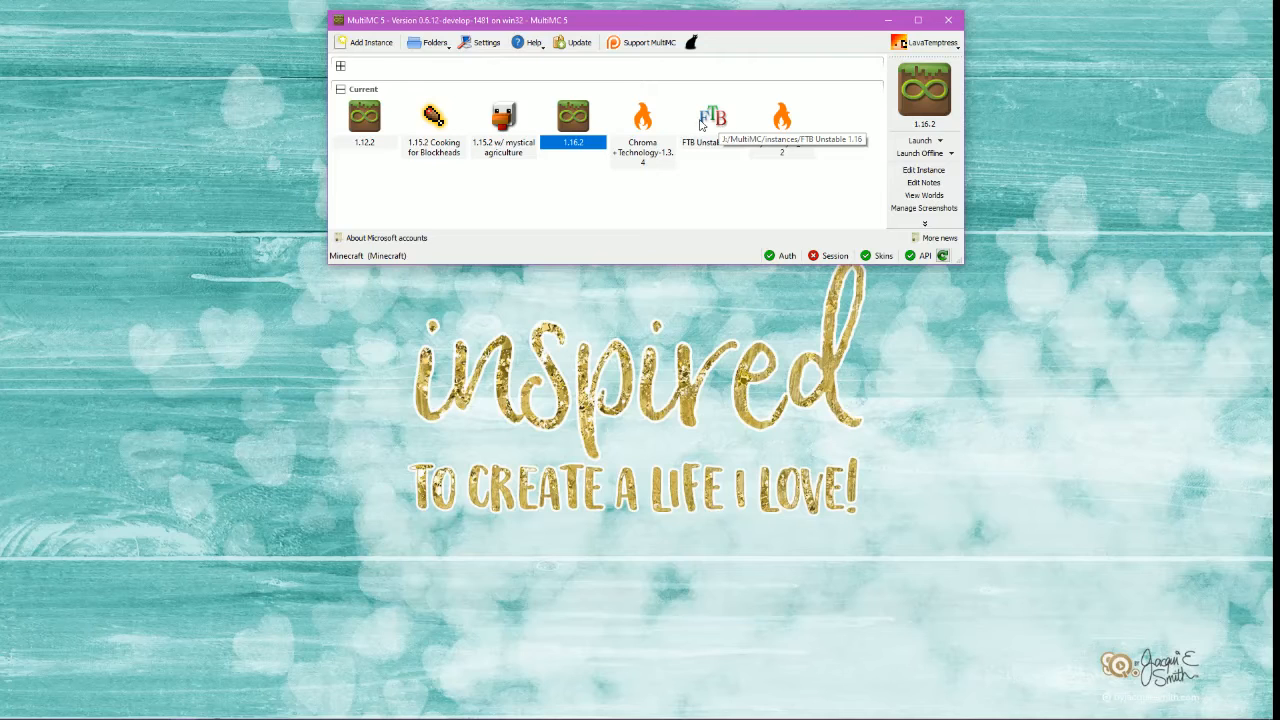
pyautogui.doubleClick(577, 120)
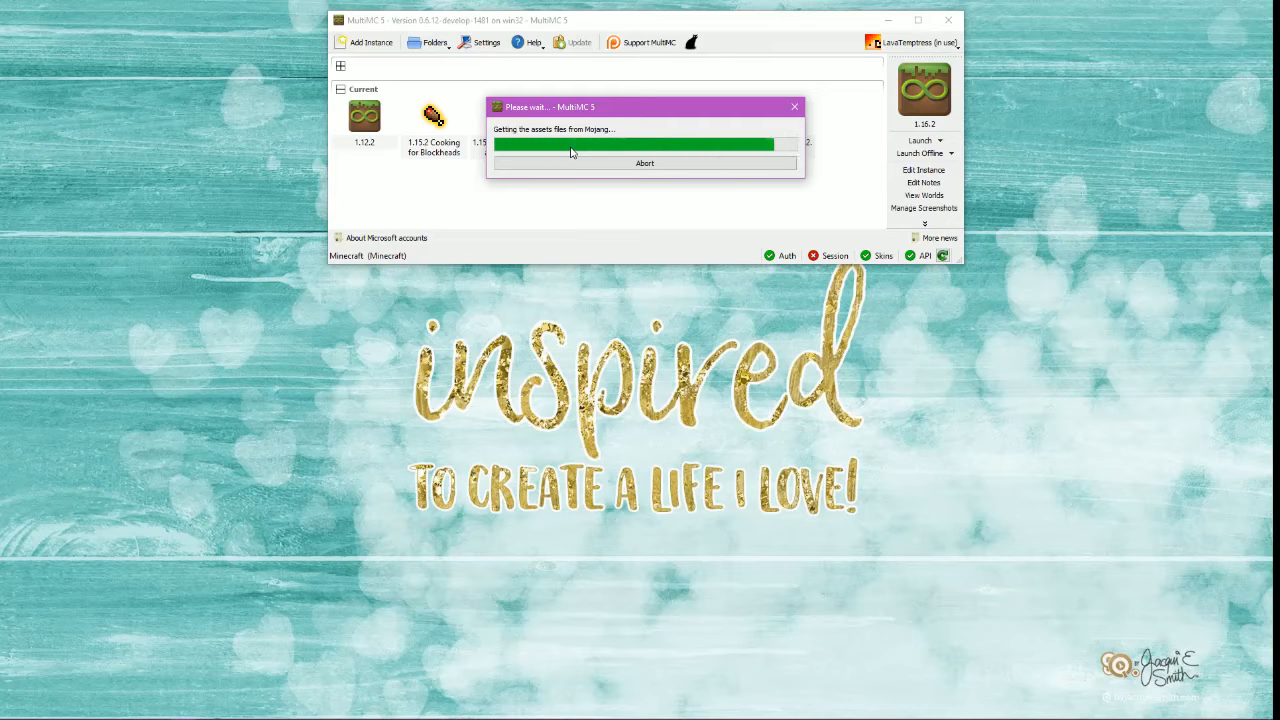
pyautogui.click(571, 152)
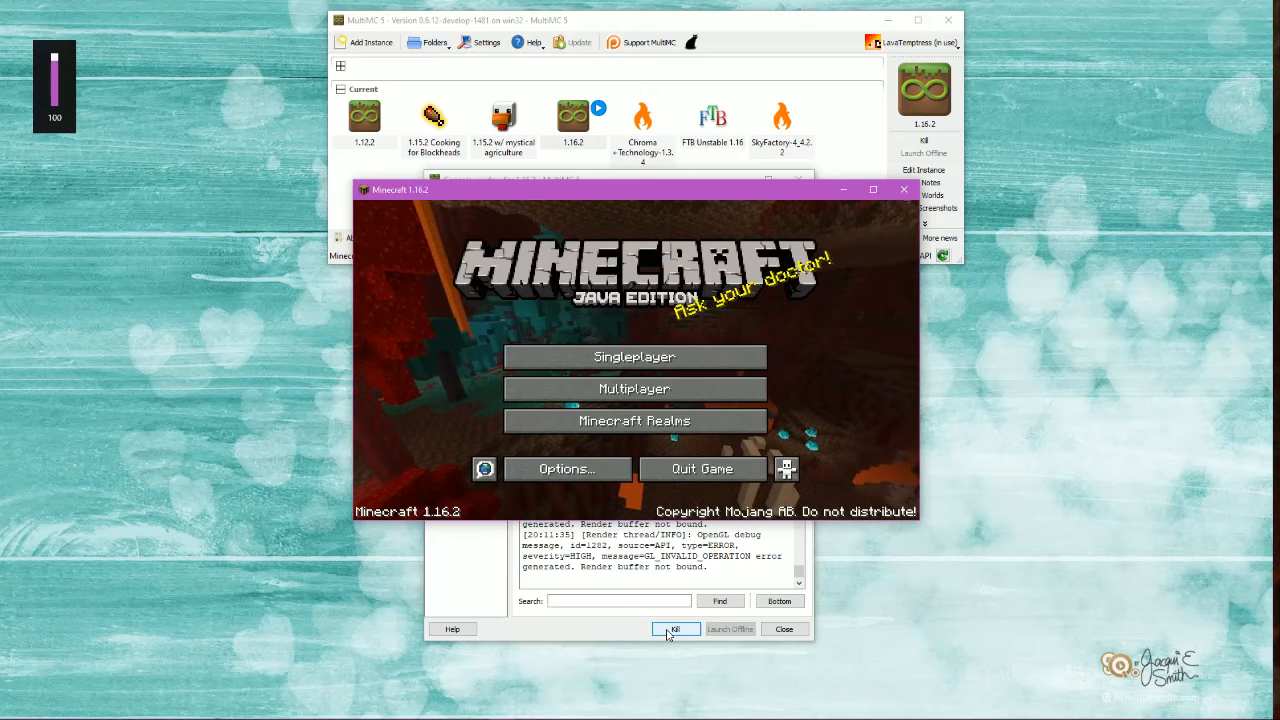
# Step: Turn Minecraft's Master Volume to OFF in the Music & Sound Options and return to the title screen
pyautogui.click(547, 476)
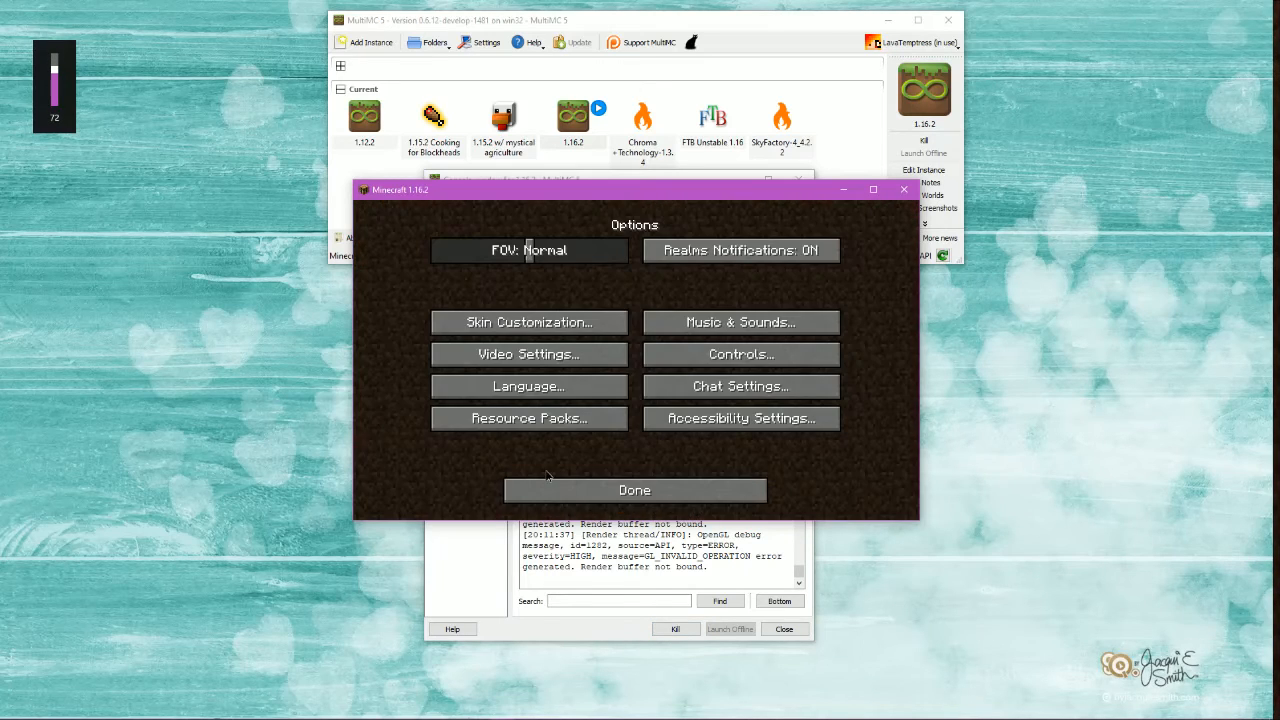
pyautogui.click(694, 329)
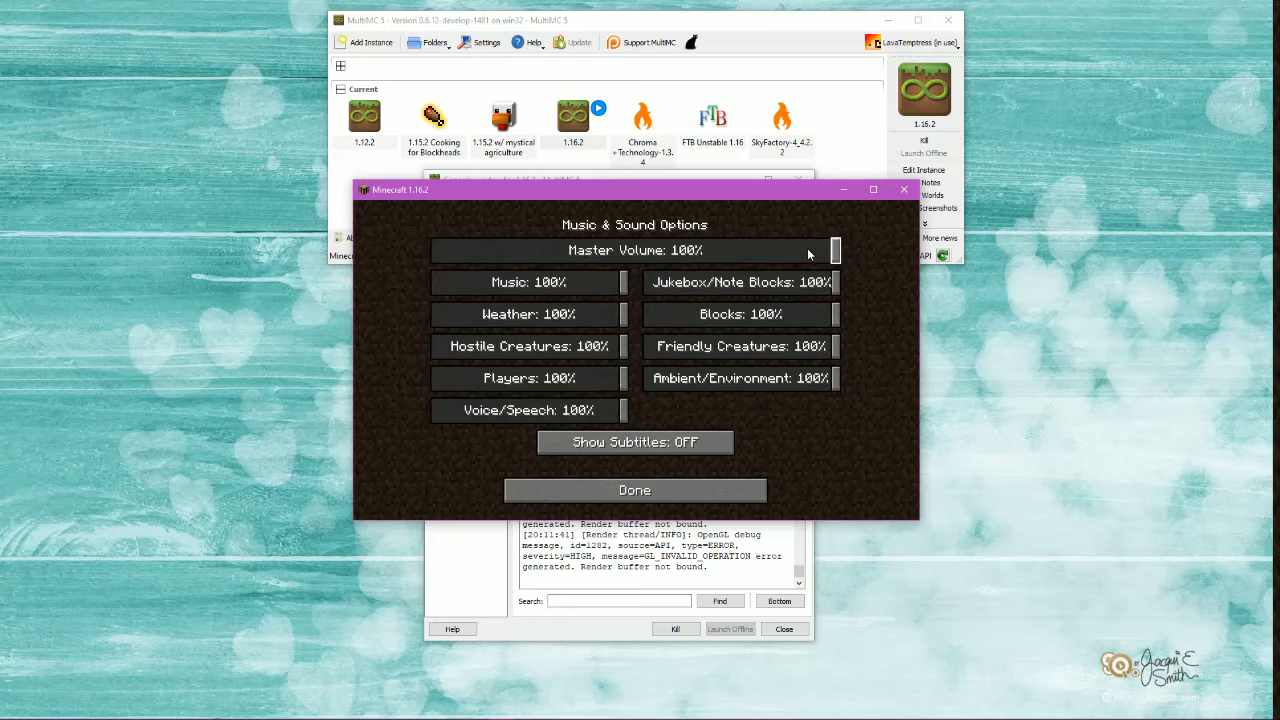
pyautogui.moveTo(836, 251); pyautogui.dragTo(253, 249)
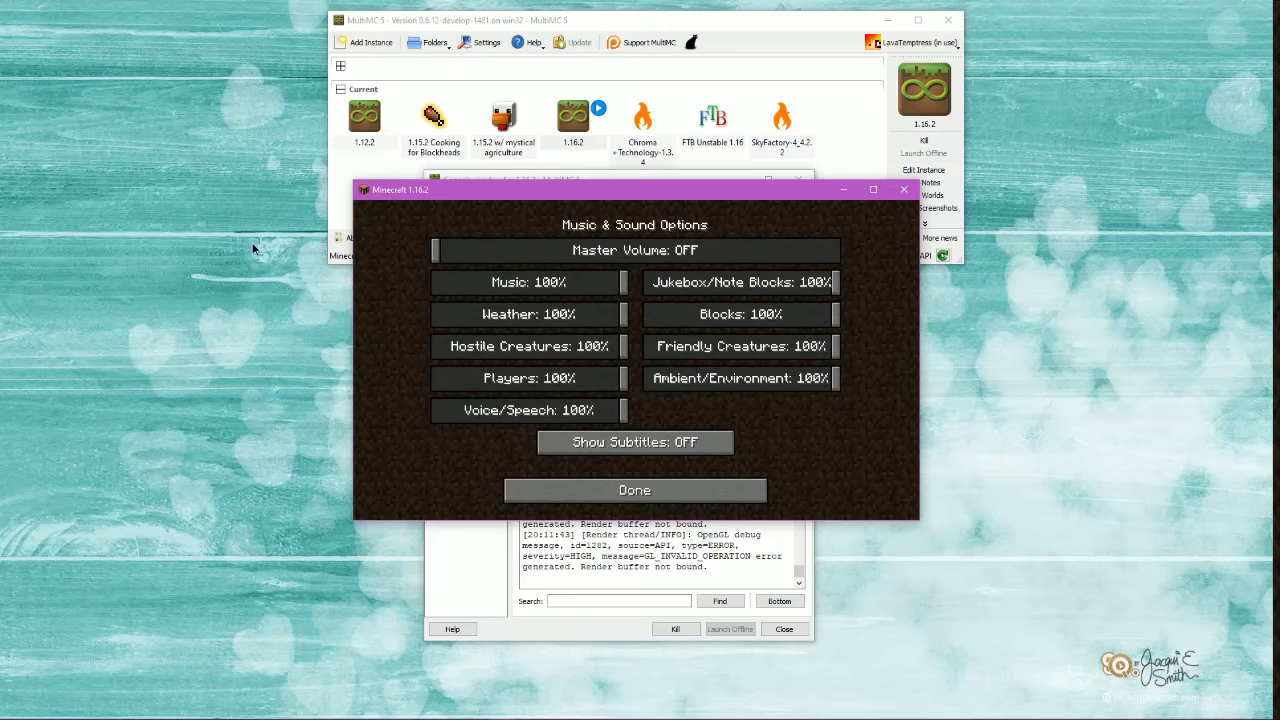
pyautogui.click(615, 490)
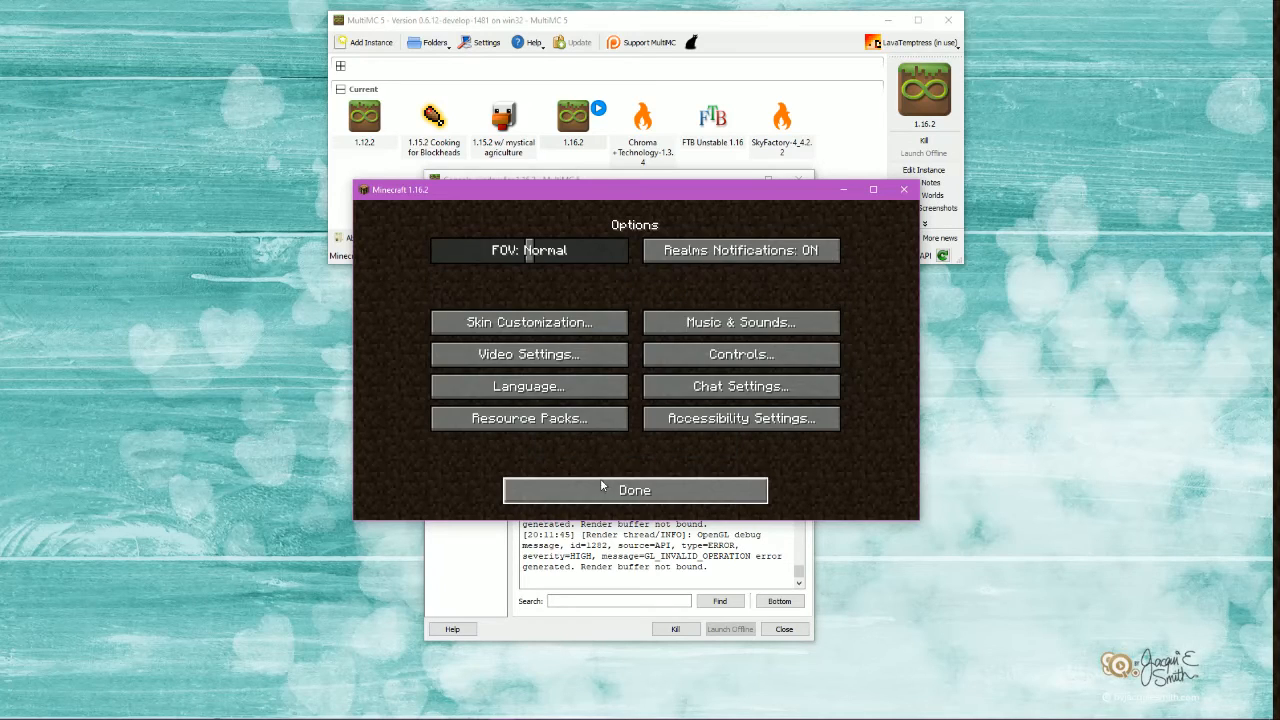
pyautogui.click(600, 483)
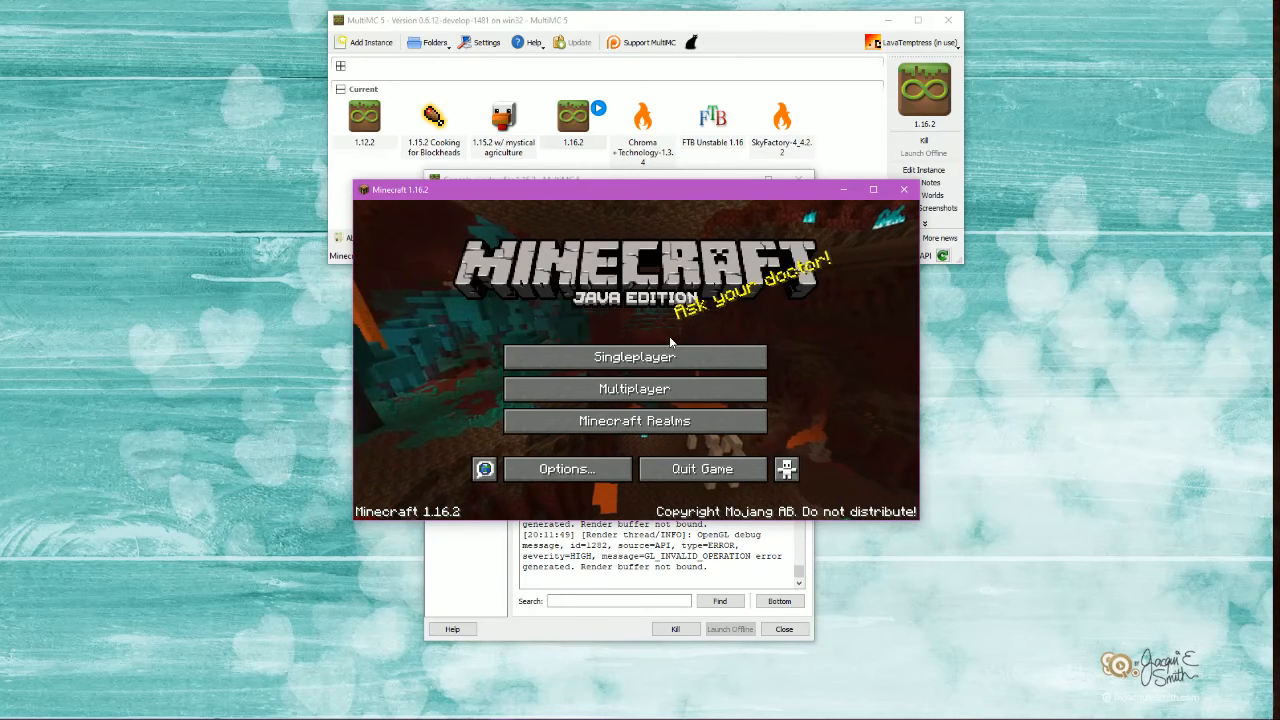
# Step: Quit the running Minecraft 1.16.2 game
pyautogui.click(584, 126)
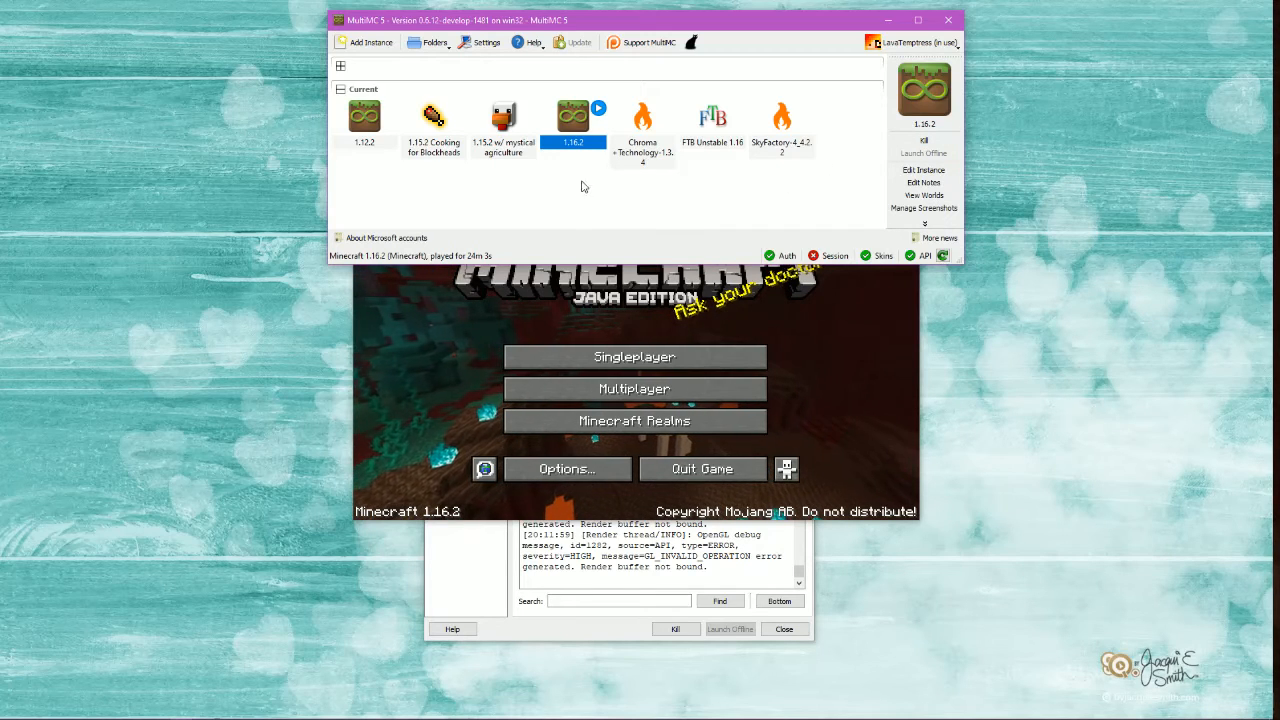
pyautogui.click(822, 367)
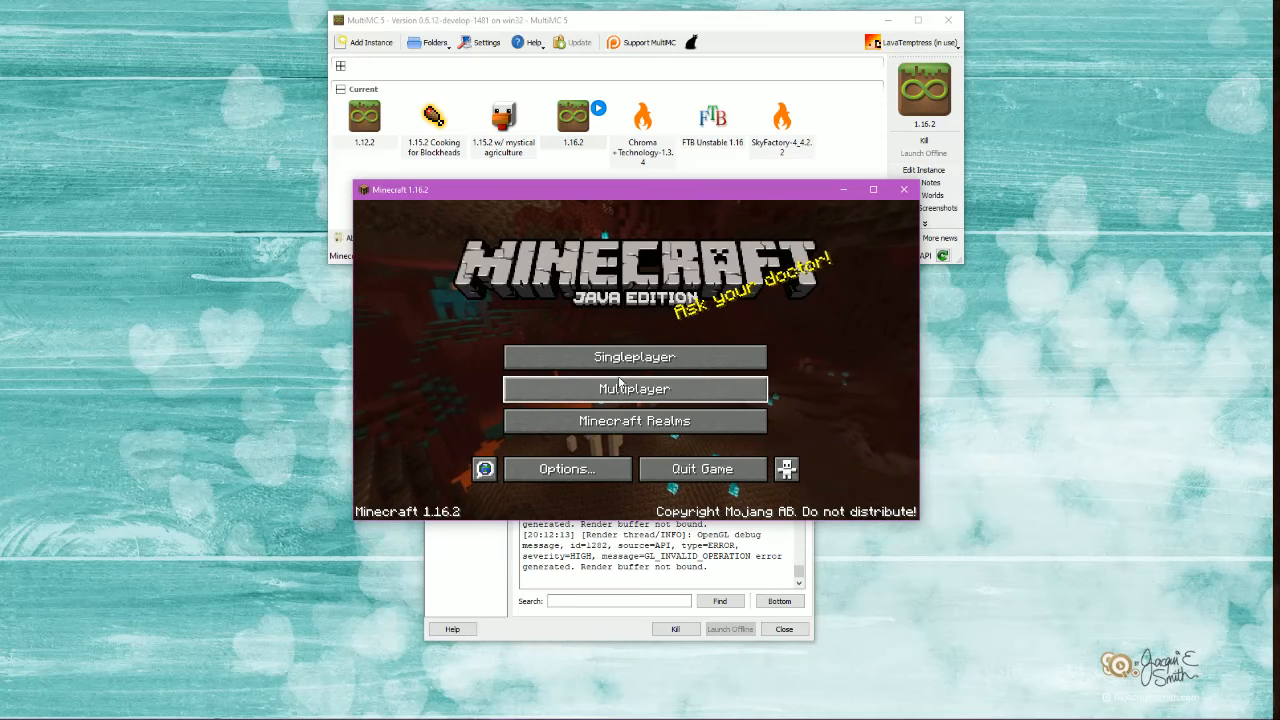
pyautogui.click(668, 470)
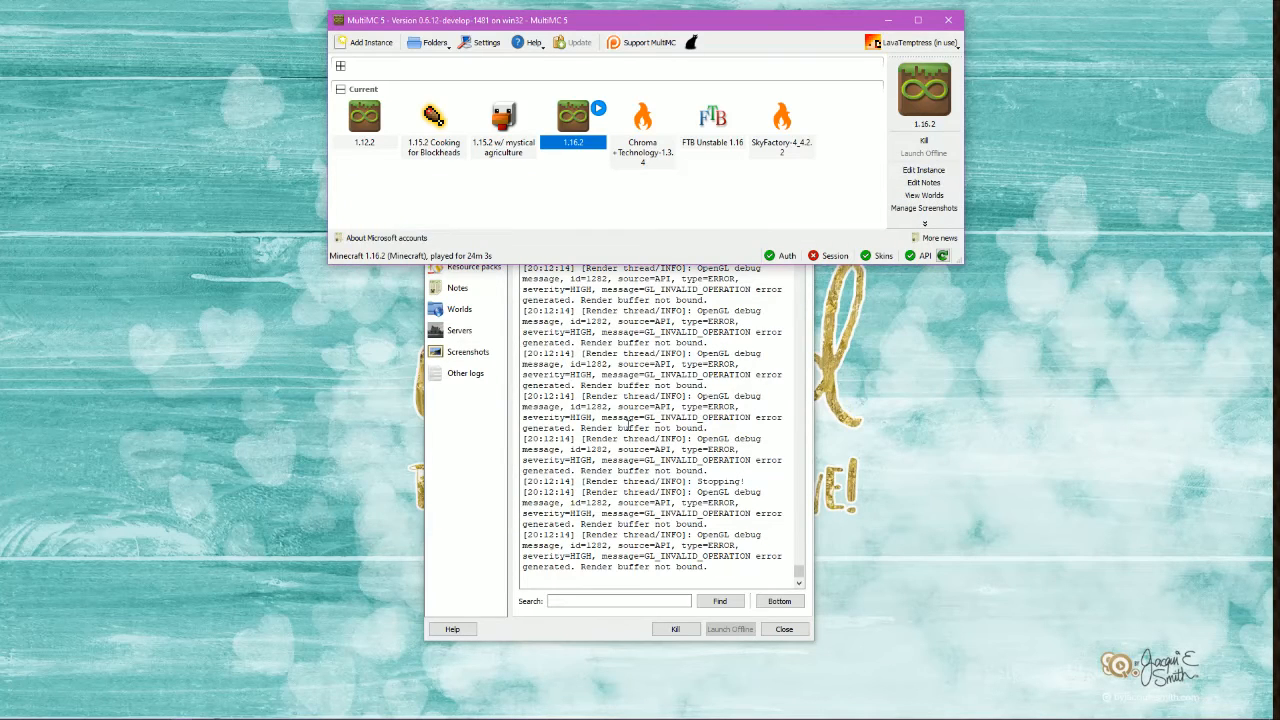
# Step: Review the 1.16.2 instance's log, version, loader mods, resource packs, worlds, screenshots and Java settings, and close its console window
pyautogui.click(800, 449)
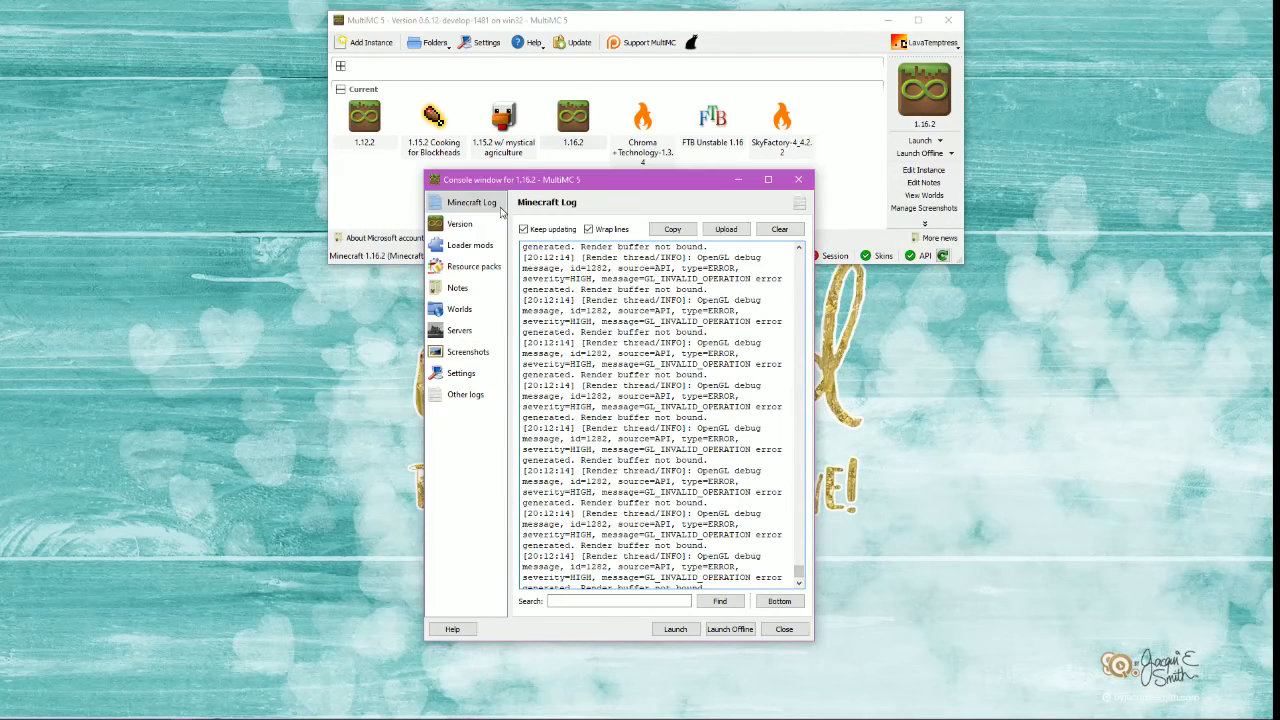
pyautogui.scroll(-11, 623, 538)
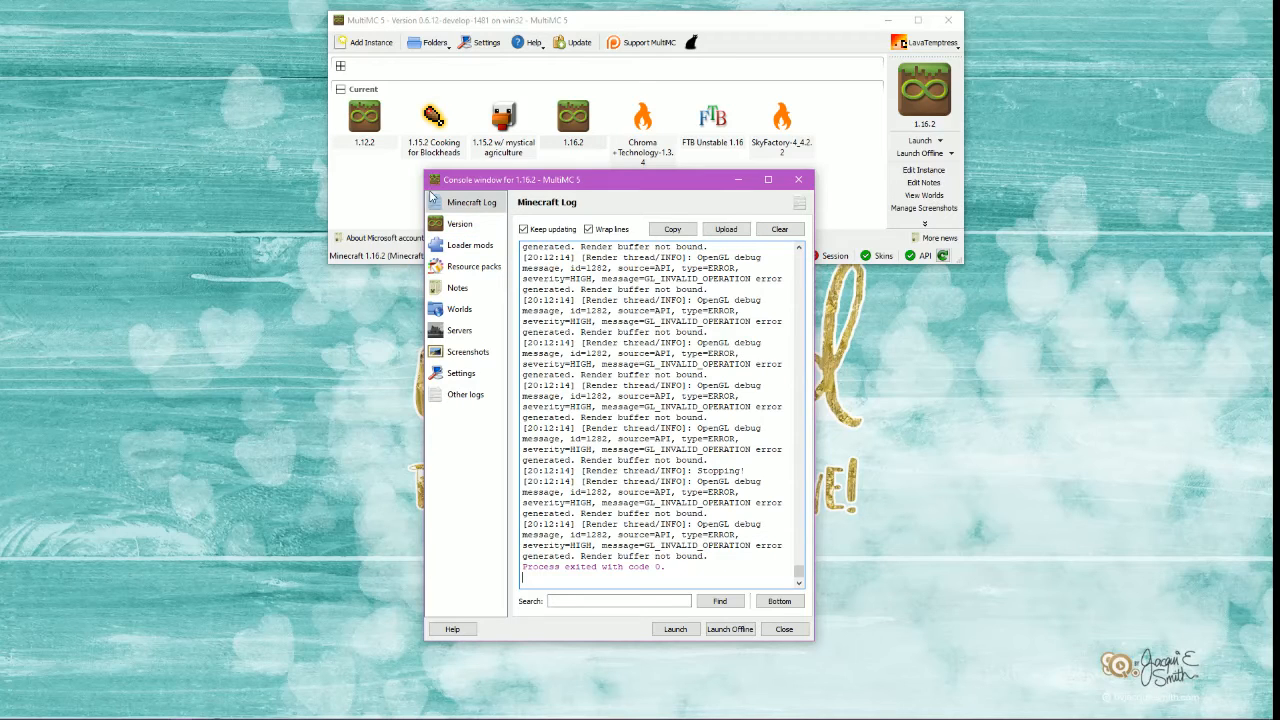
pyautogui.click(456, 245)
pyautogui.click(463, 223)
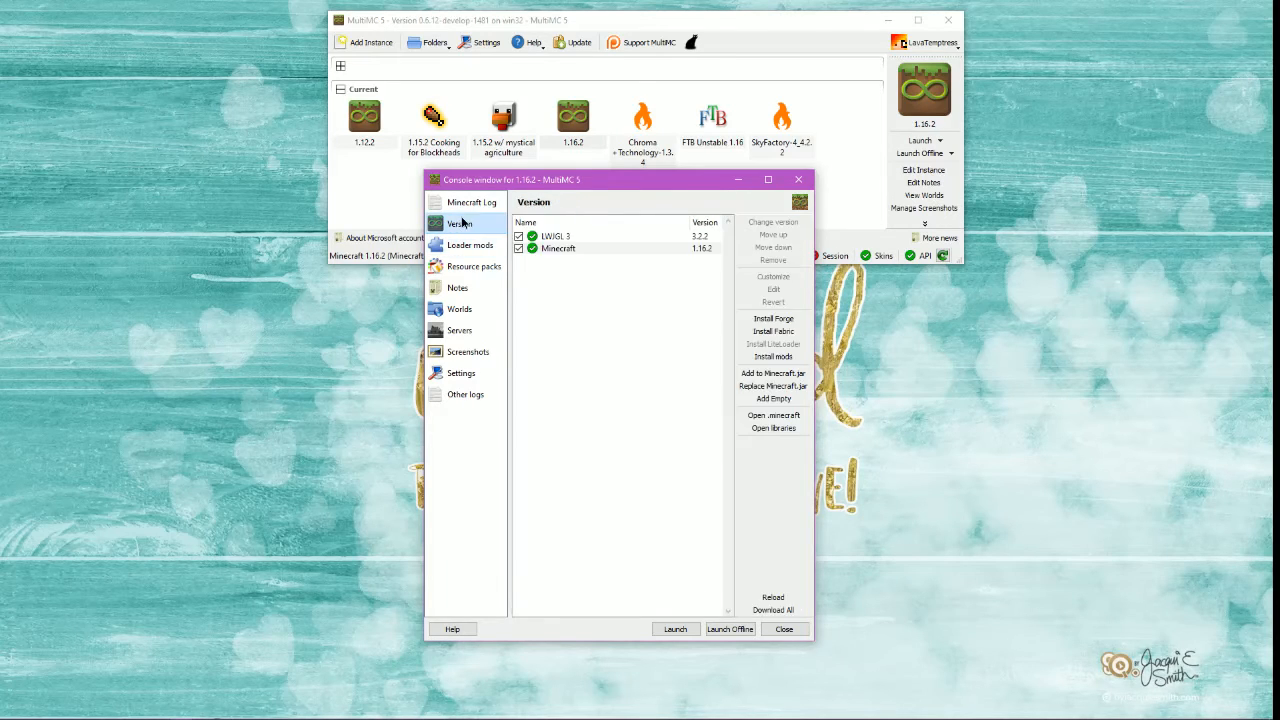
pyautogui.click(466, 245)
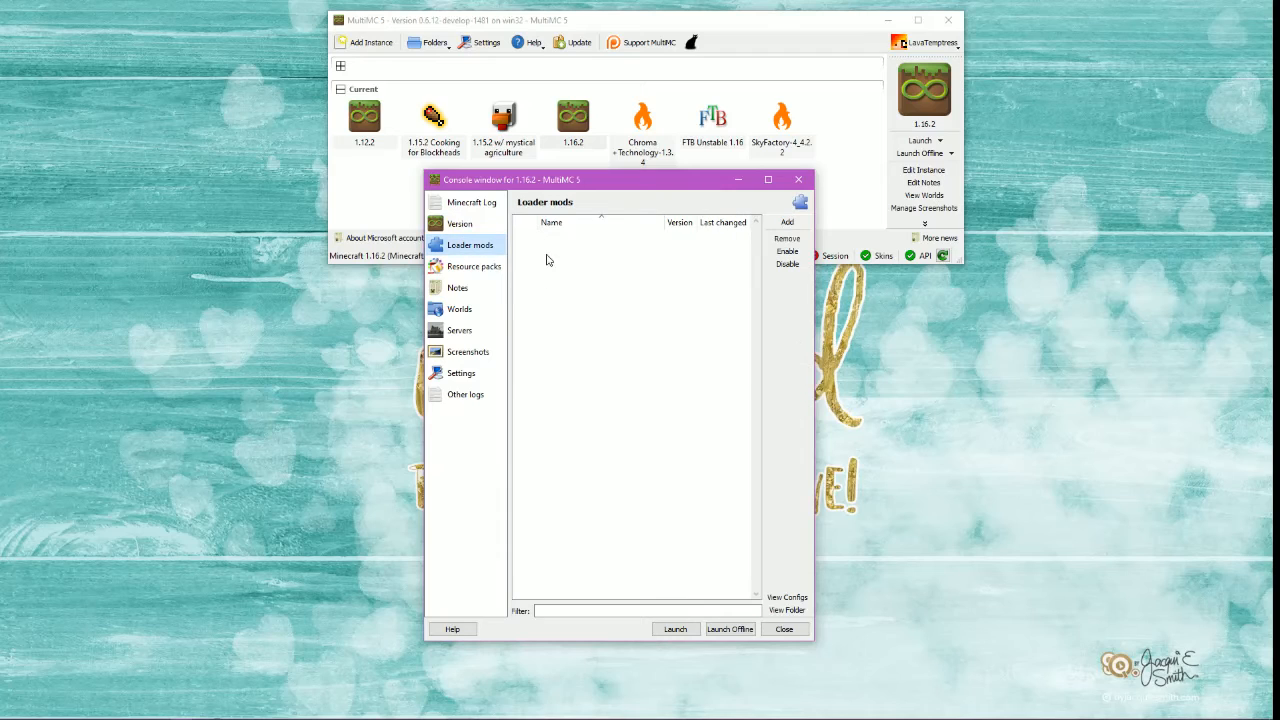
pyautogui.click(474, 266)
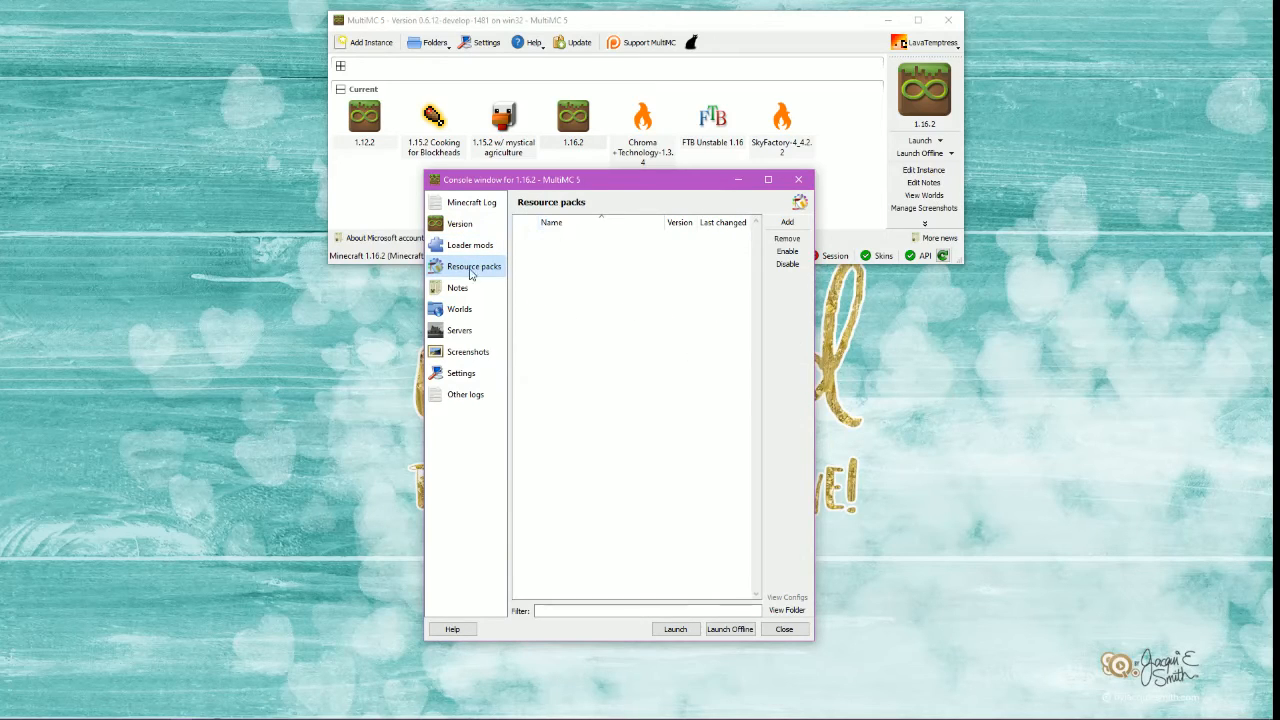
pyautogui.click(787, 224)
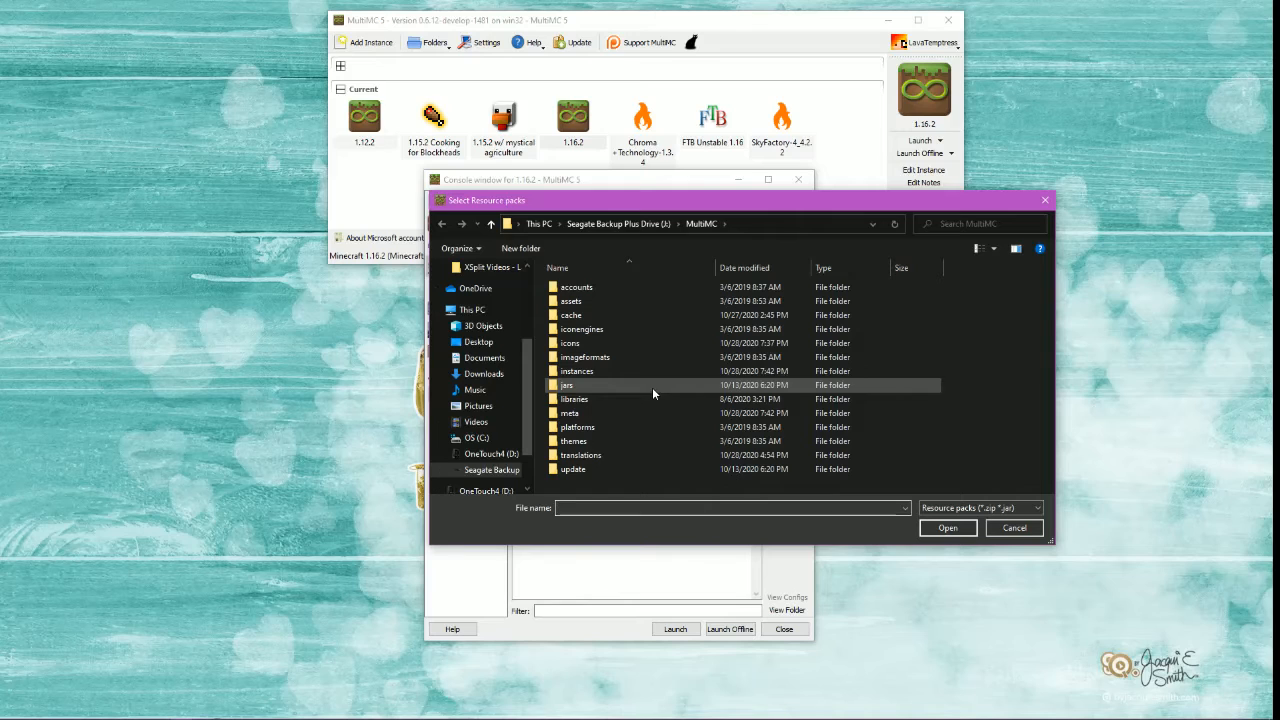
pyautogui.click(1045, 200)
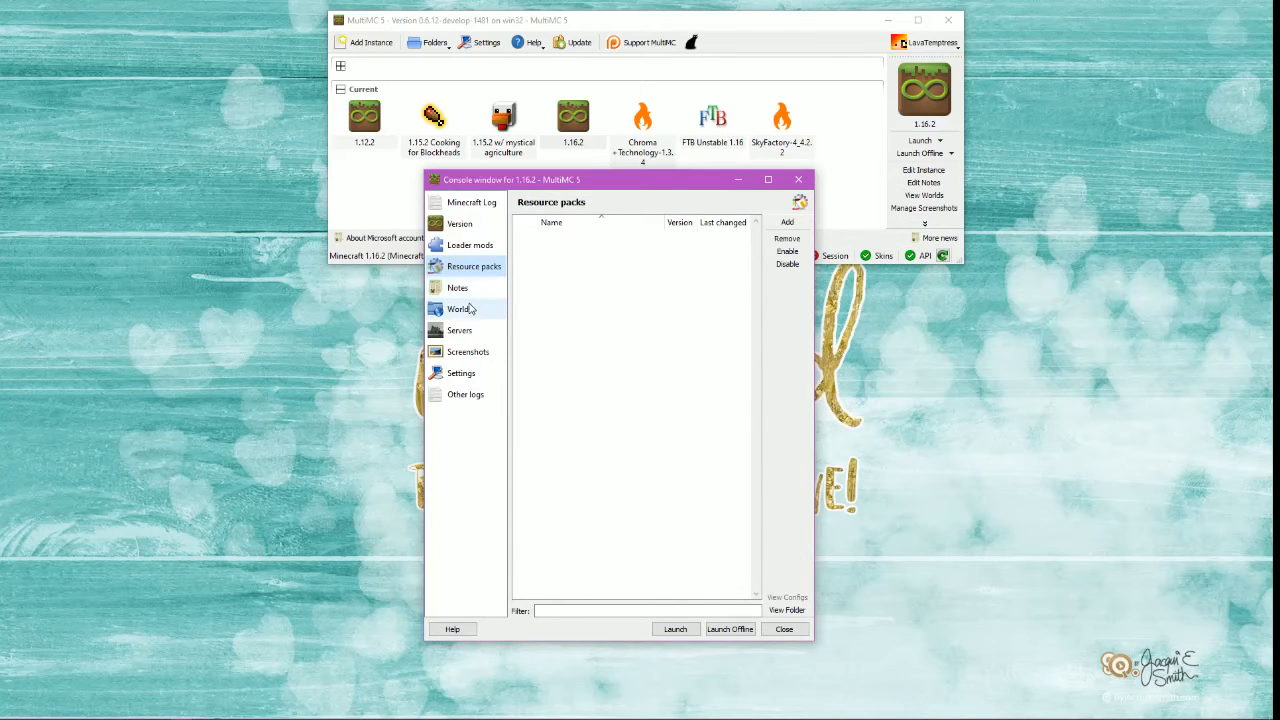
pyautogui.click(469, 309)
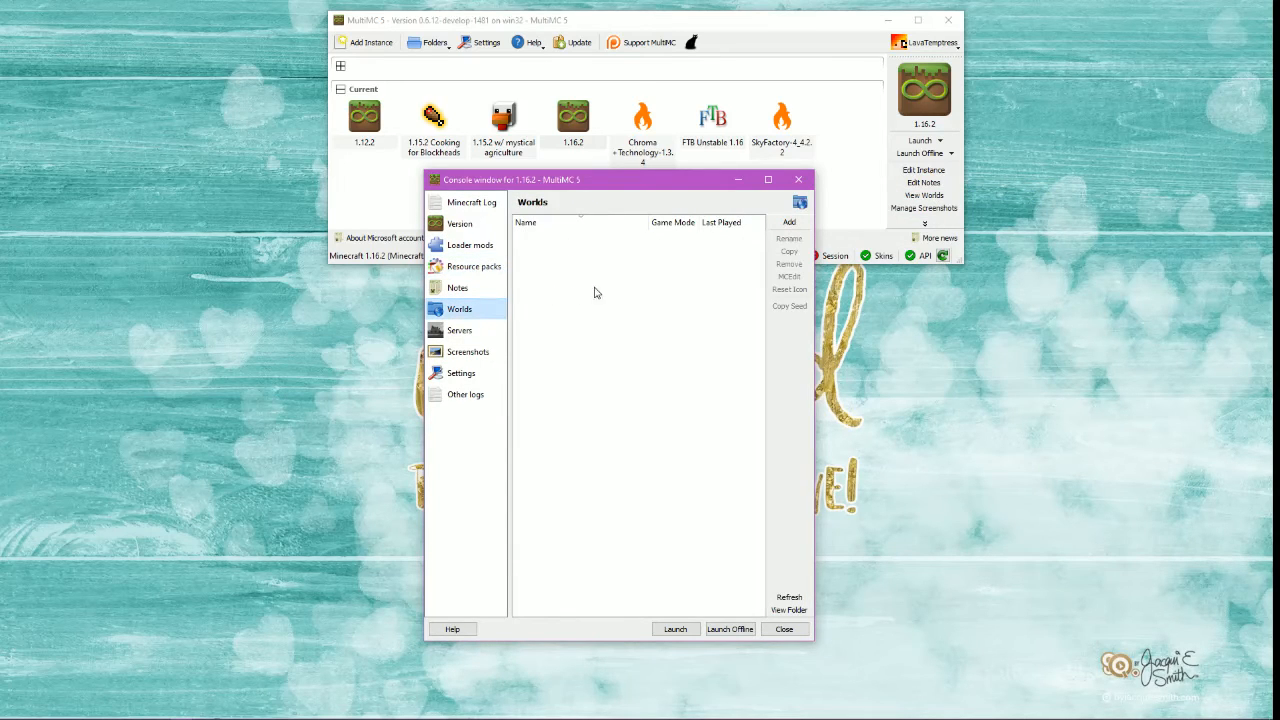
pyautogui.click(460, 350)
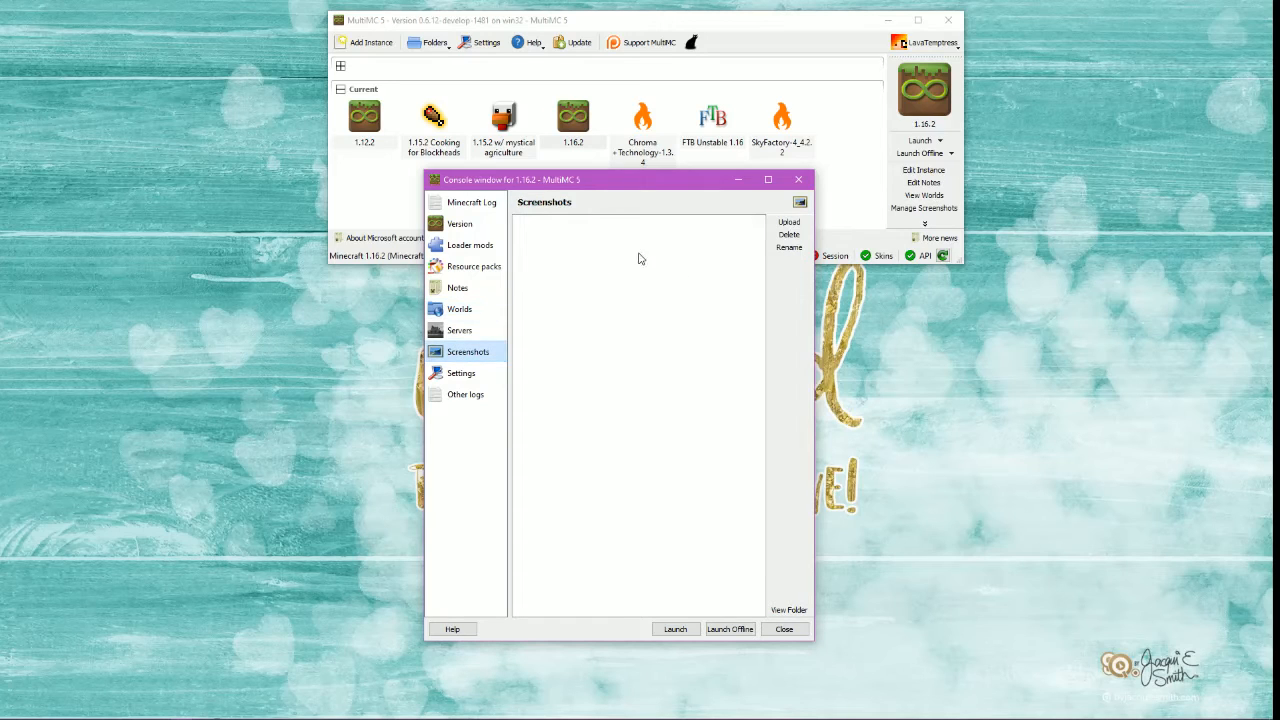
pyautogui.click(463, 375)
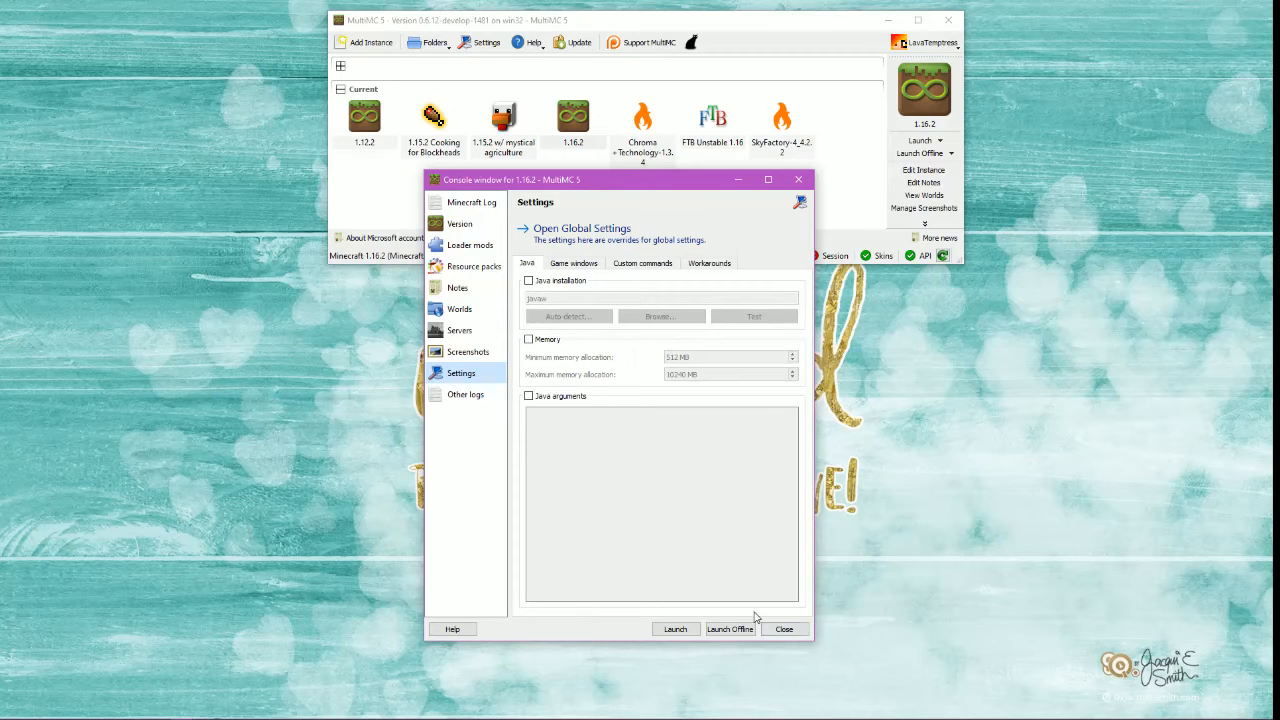
pyautogui.click(783, 629)
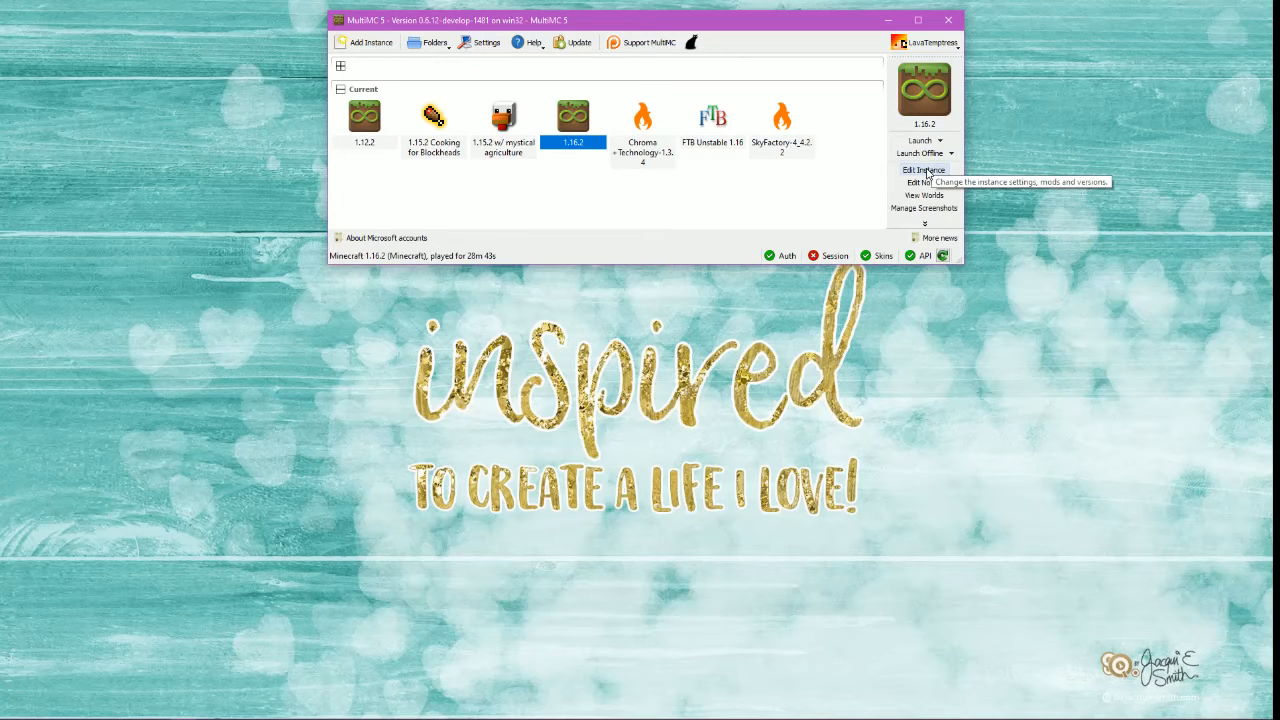
# Step: Open the mods folder inside the 1.16.2 instance's .minecraft folder and arrange it side by side with the Downloads folder
pyautogui.click(928, 225)
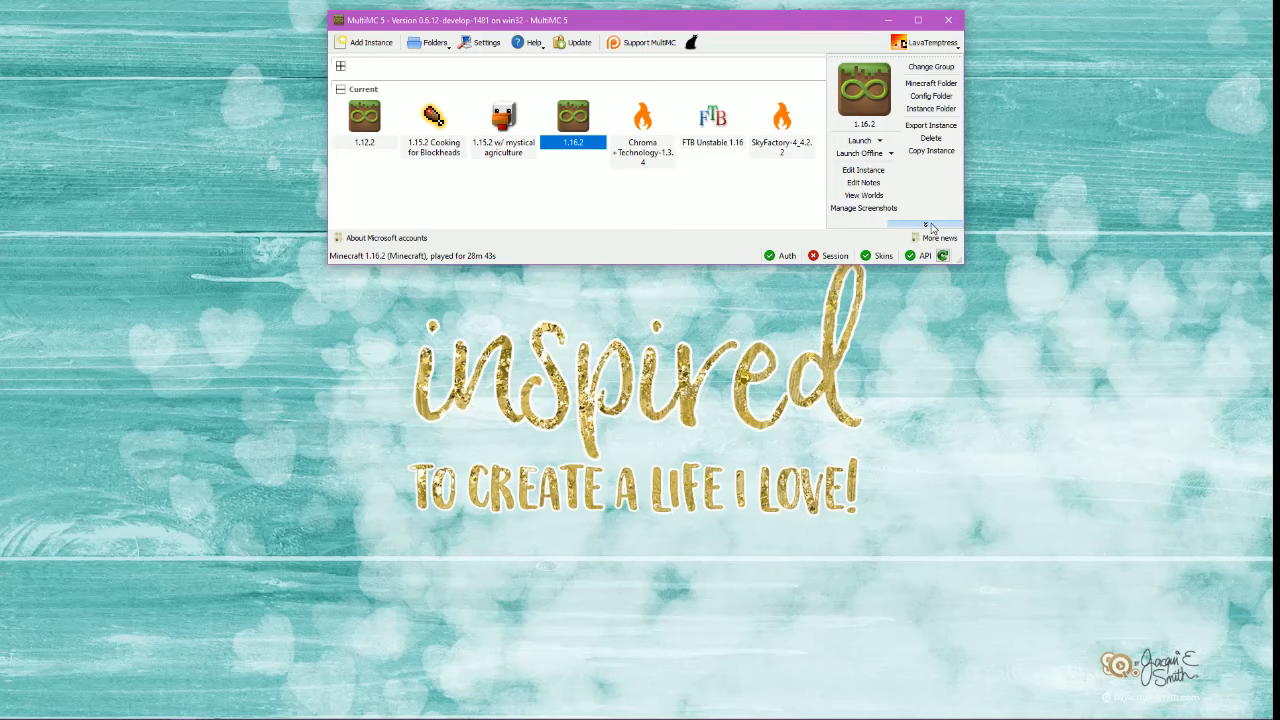
pyautogui.click(931, 83)
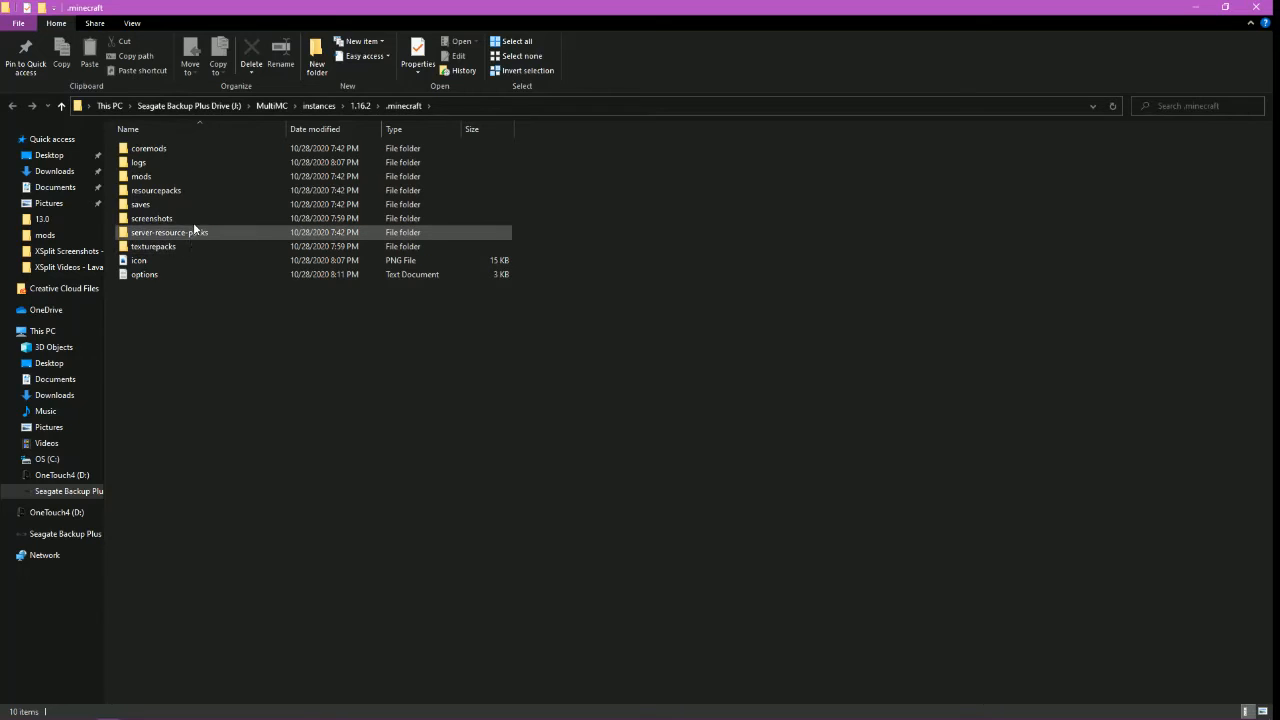
pyautogui.doubleClick(145, 177)
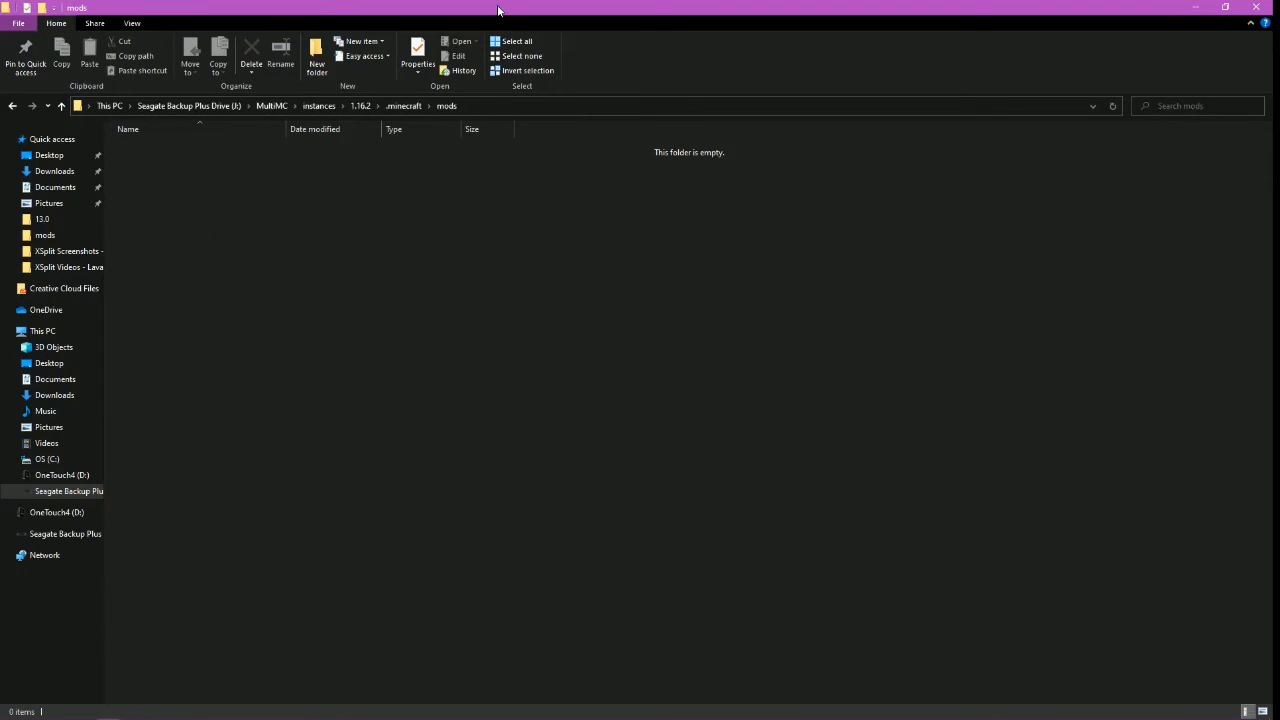
pyautogui.moveTo(498, 10); pyautogui.dragTo(1275, 80)
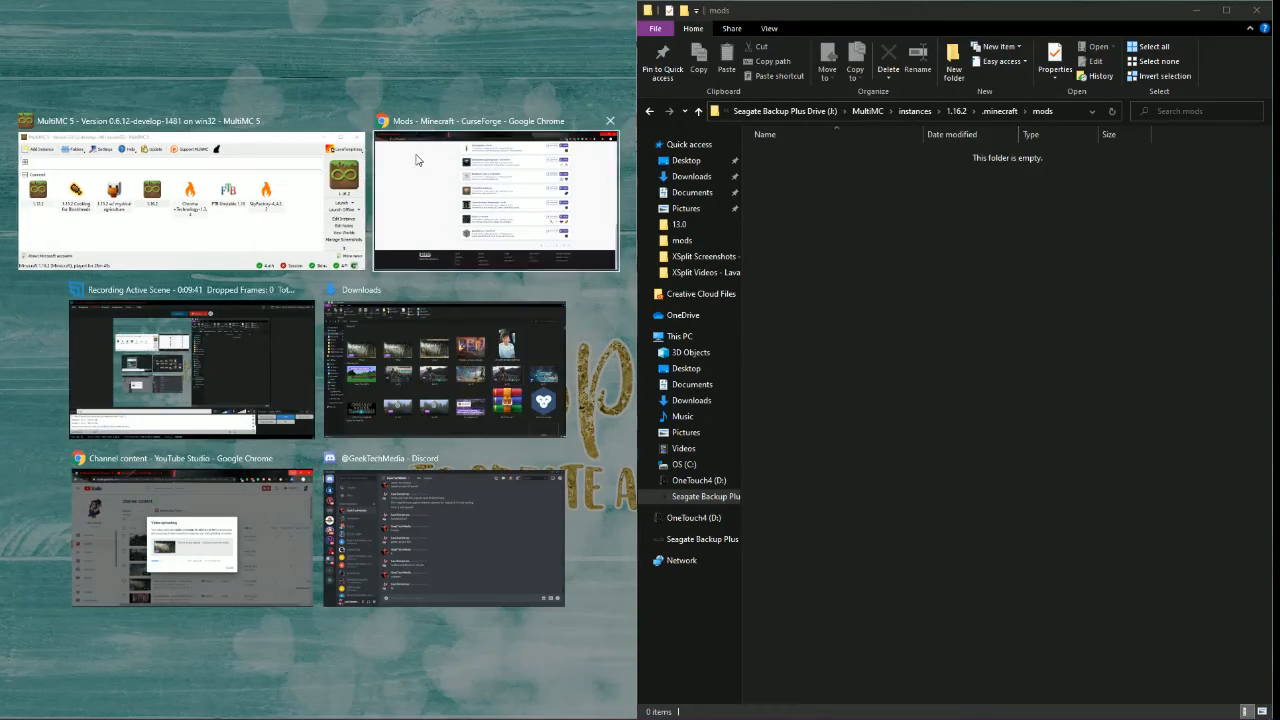
pyautogui.click(470, 367)
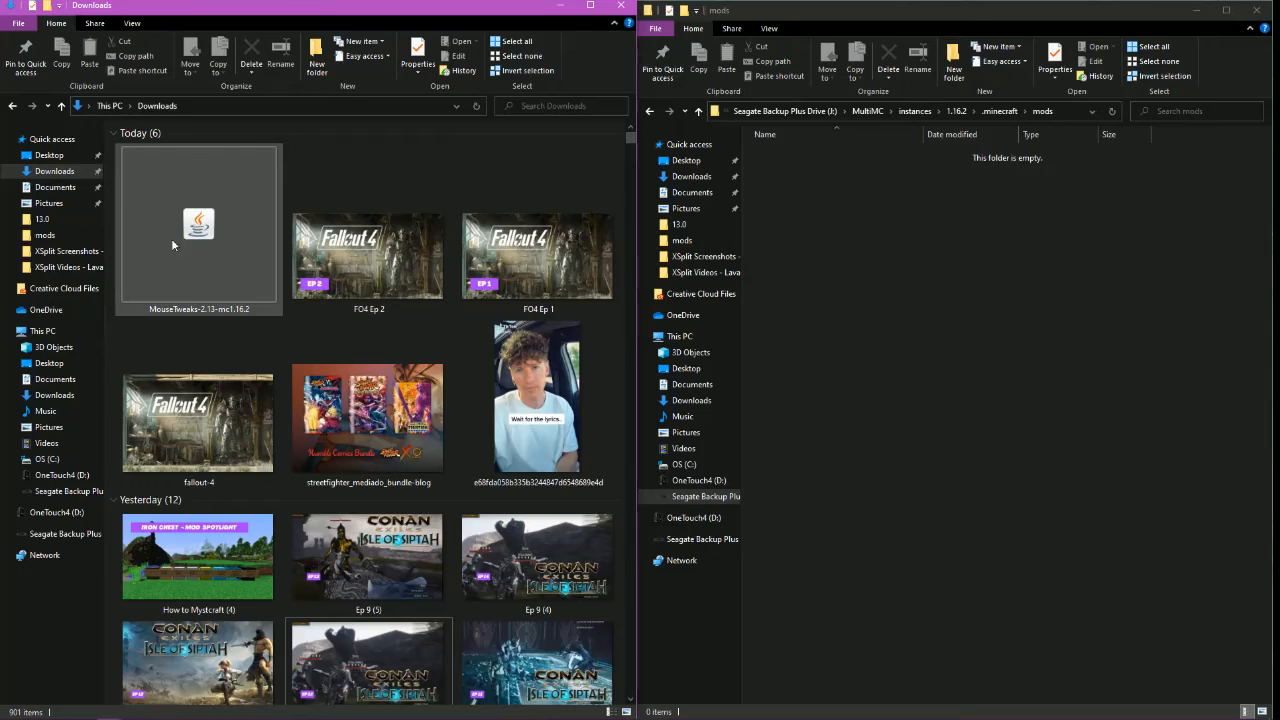
# Step: Copy MouseTweaks-2.13-mc1.16.2 from Downloads into the instance's mods folder and put both folder windows away
pyautogui.moveTo(195, 222); pyautogui.dragTo(949, 331)
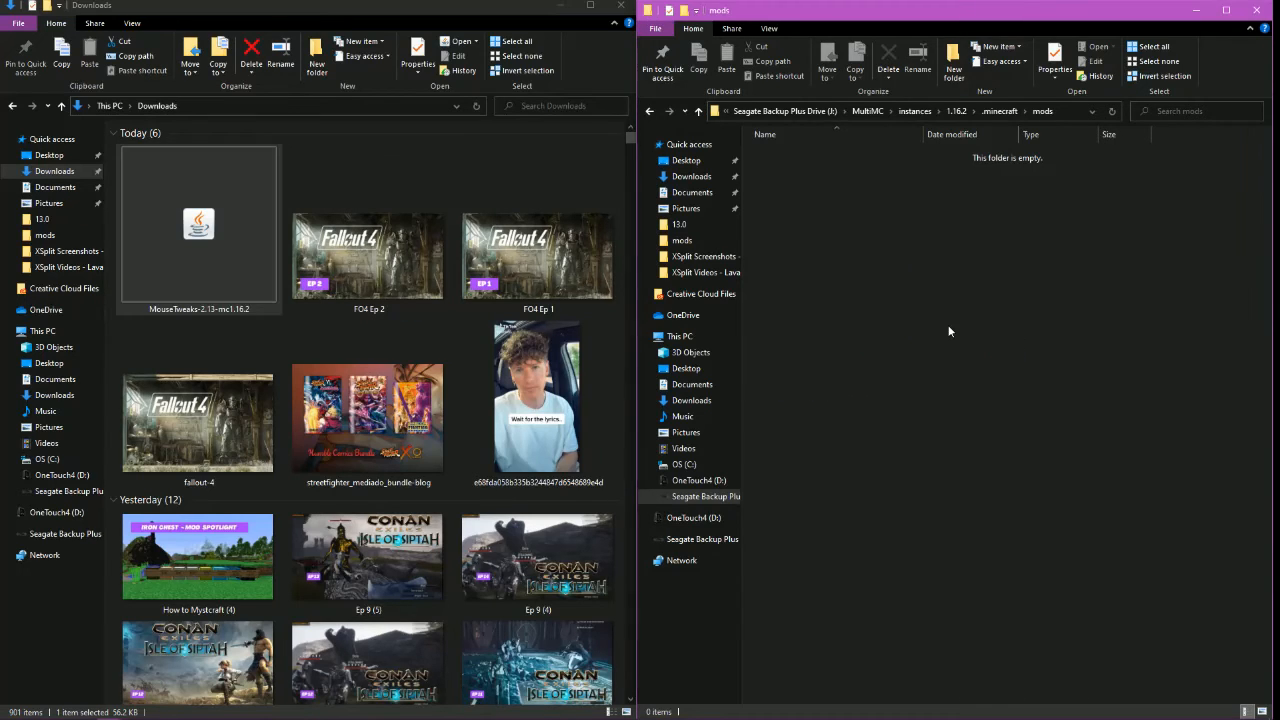
pyautogui.click(561, 5)
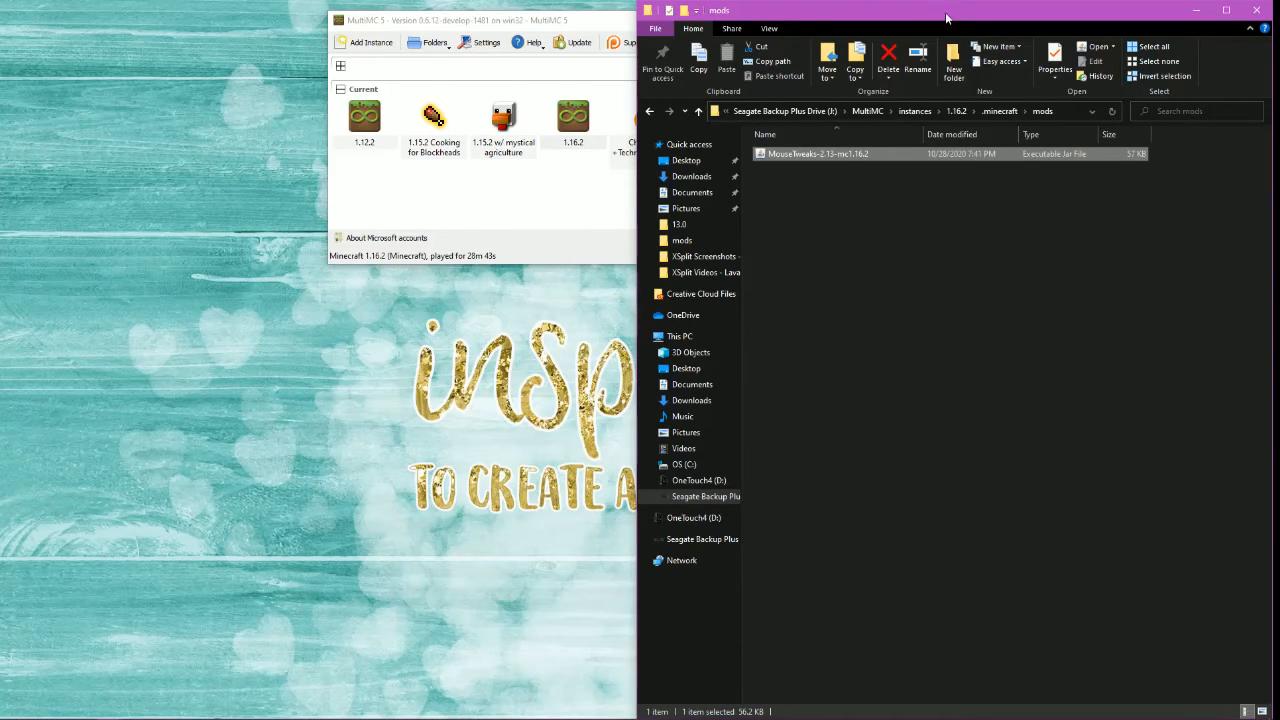
pyautogui.click(1251, 14)
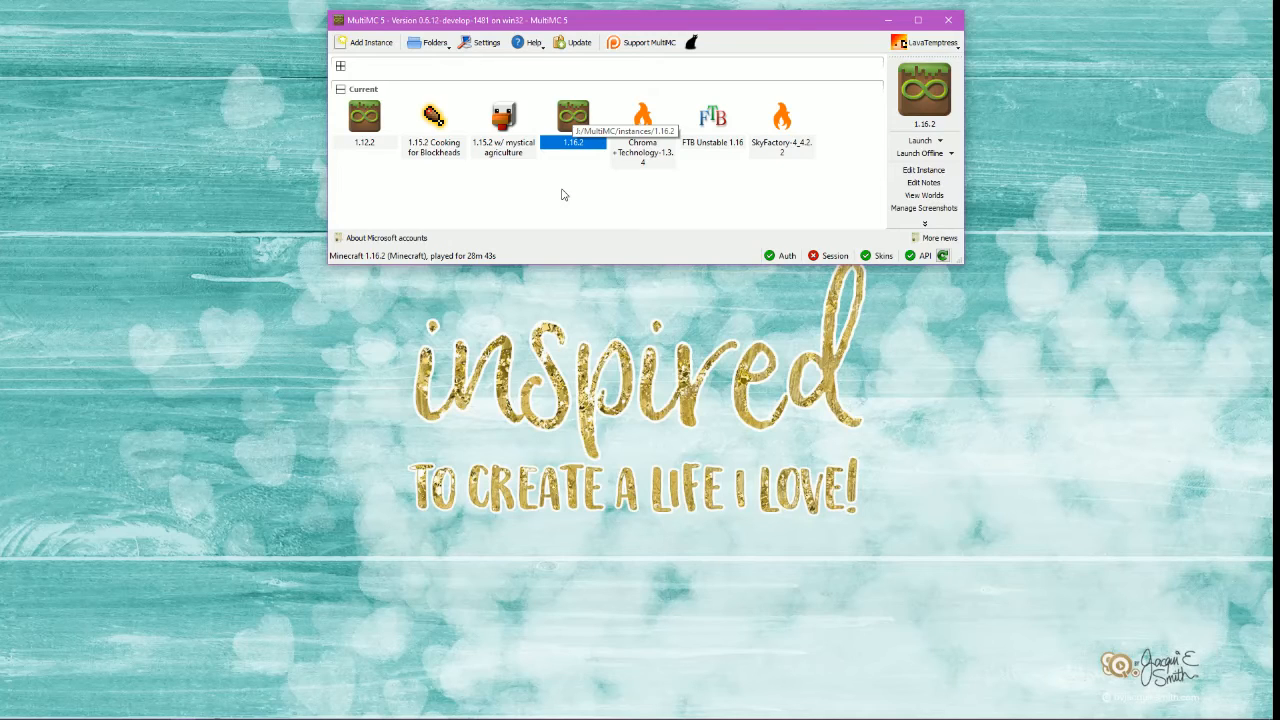
pyautogui.click(438, 45)
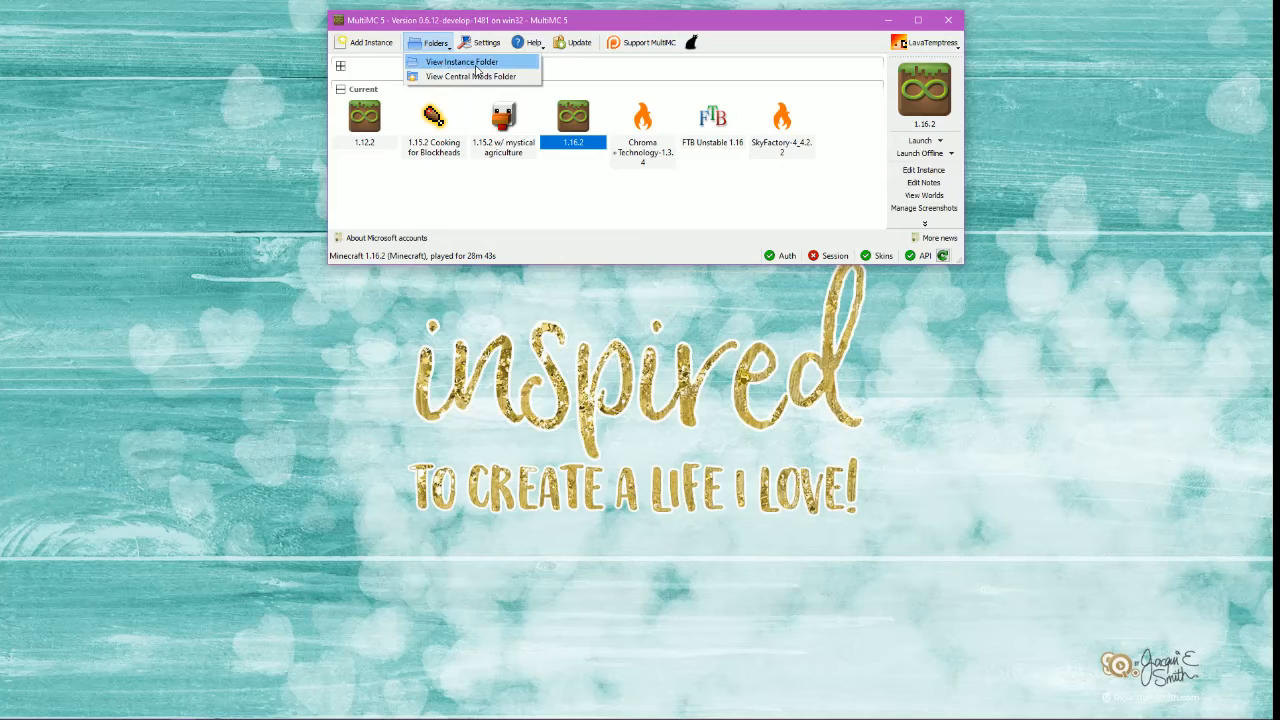
pyautogui.click(621, 205)
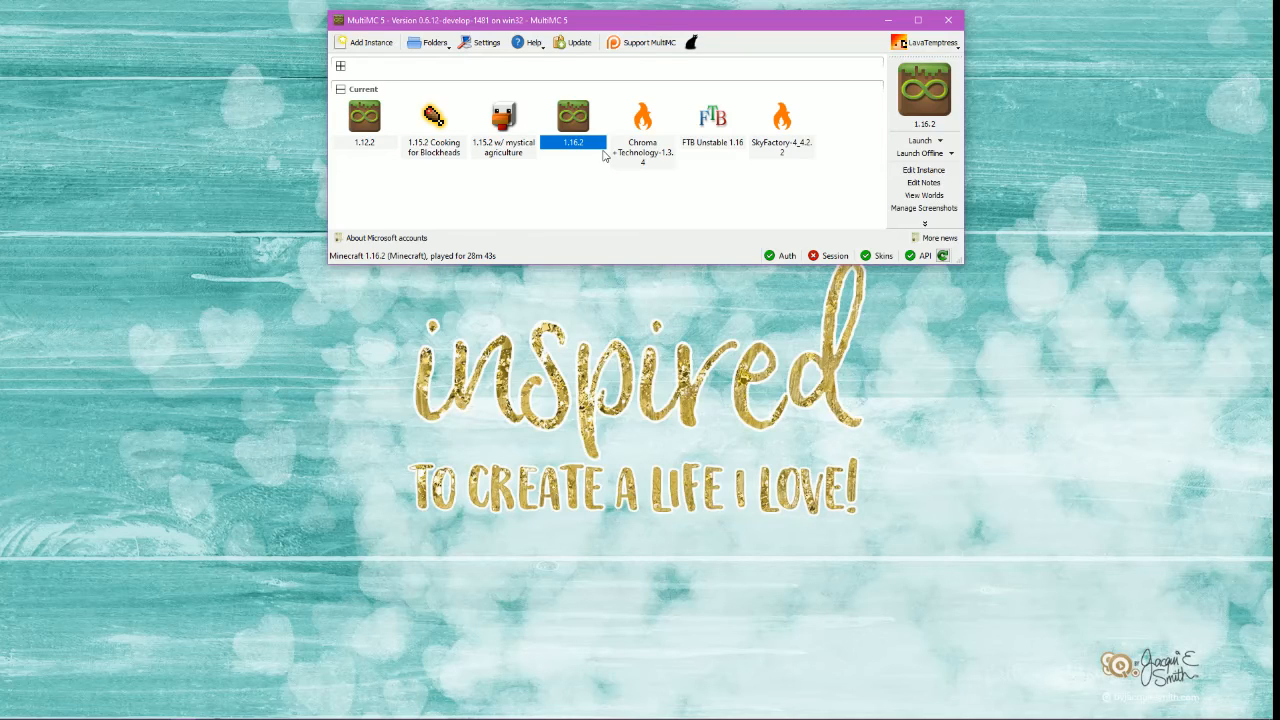
# Step: Launch the 1.16.2 instance, check its loader mods for Mouse Tweaks, and close the console window
pyautogui.doubleClick(575, 120)
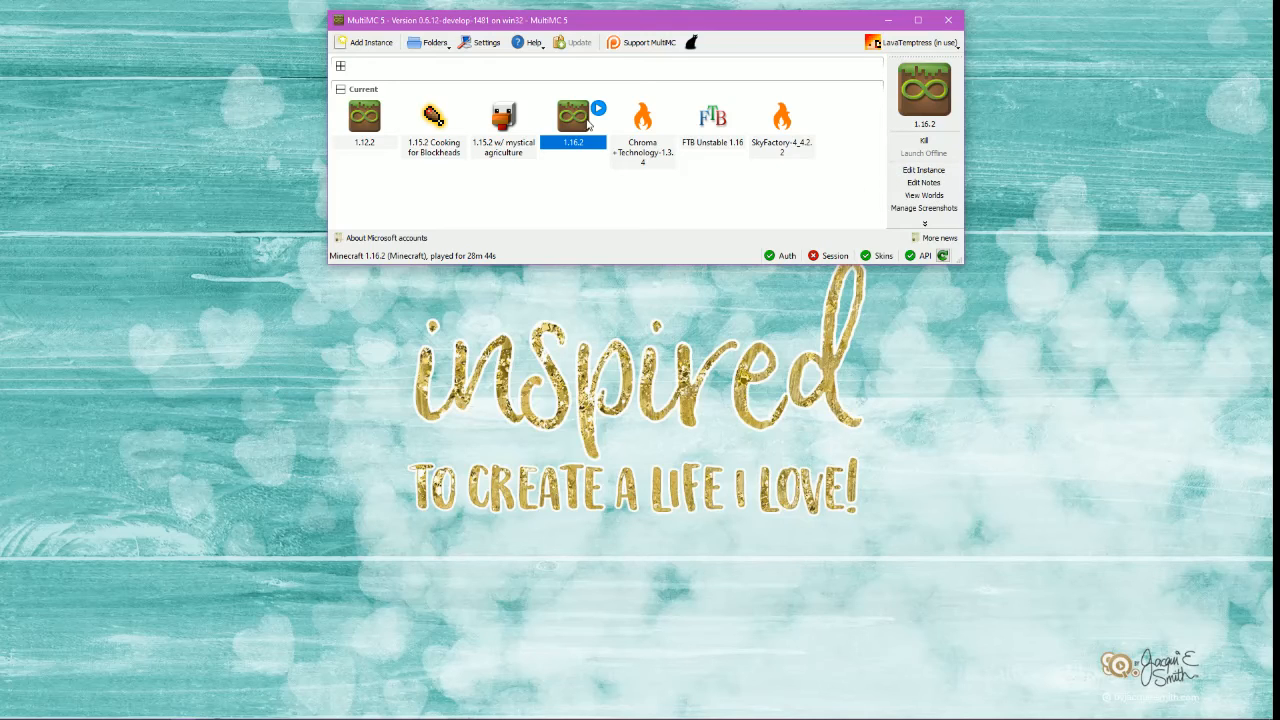
pyautogui.click(925, 171)
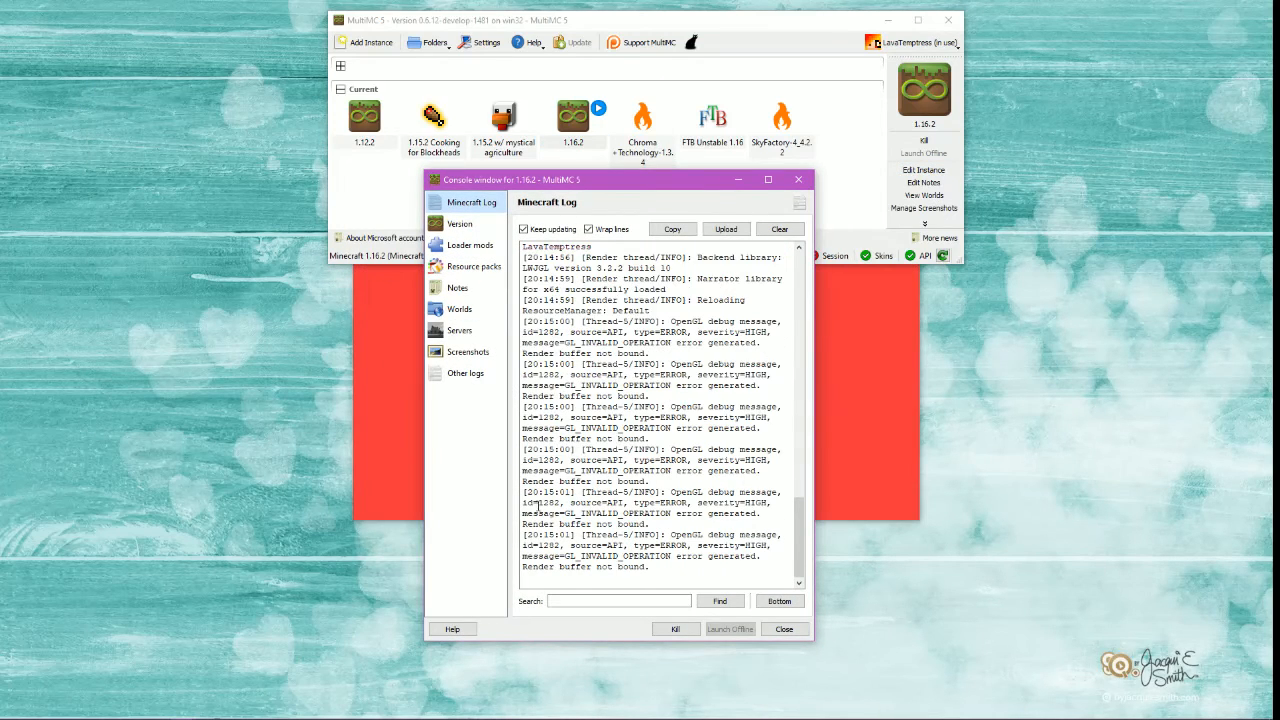
pyautogui.click(467, 247)
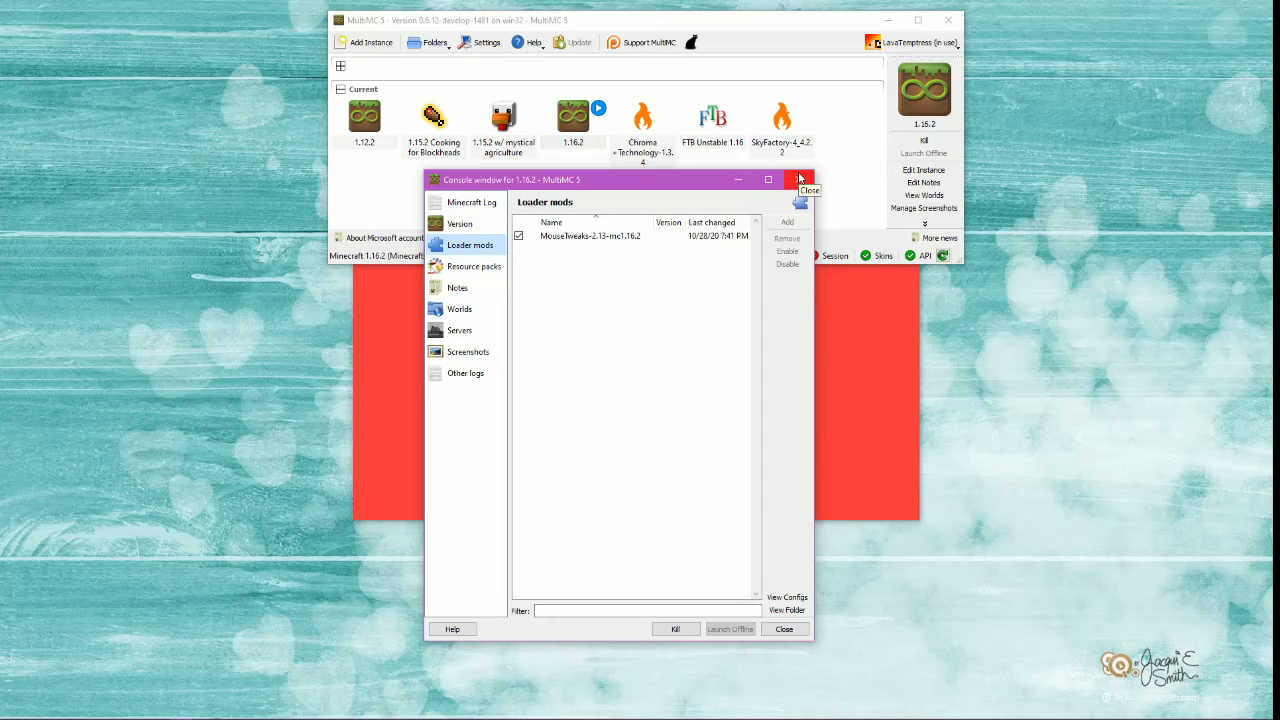
pyautogui.click(799, 178)
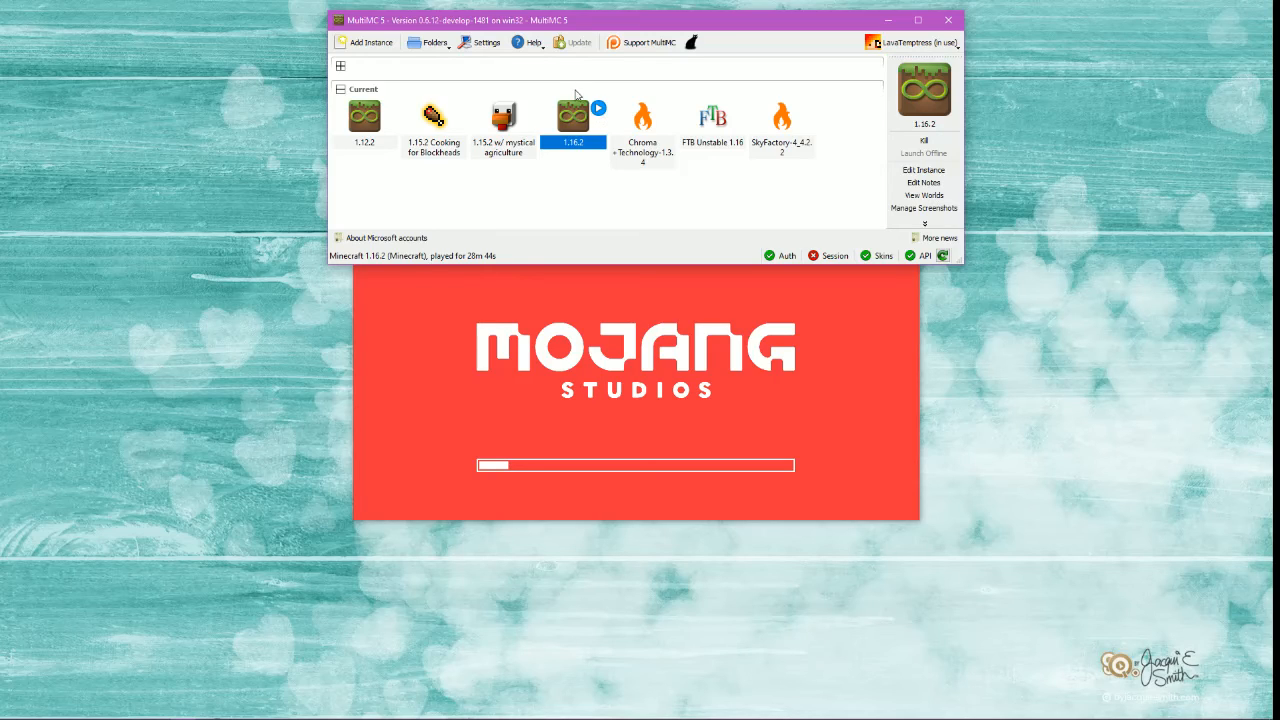
# Step: Add Forge version 33.0.61 to the 1.16.2 instance's version components and close the console window
pyautogui.click(925, 226)
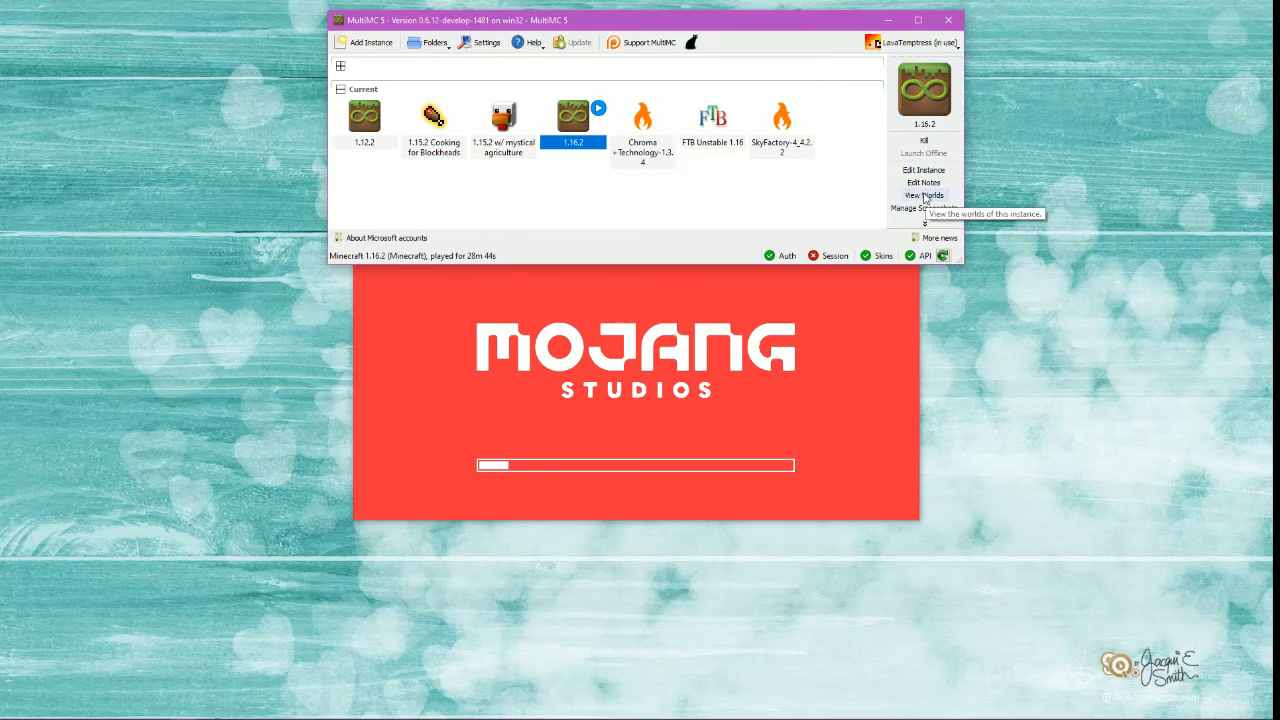
pyautogui.click(923, 170)
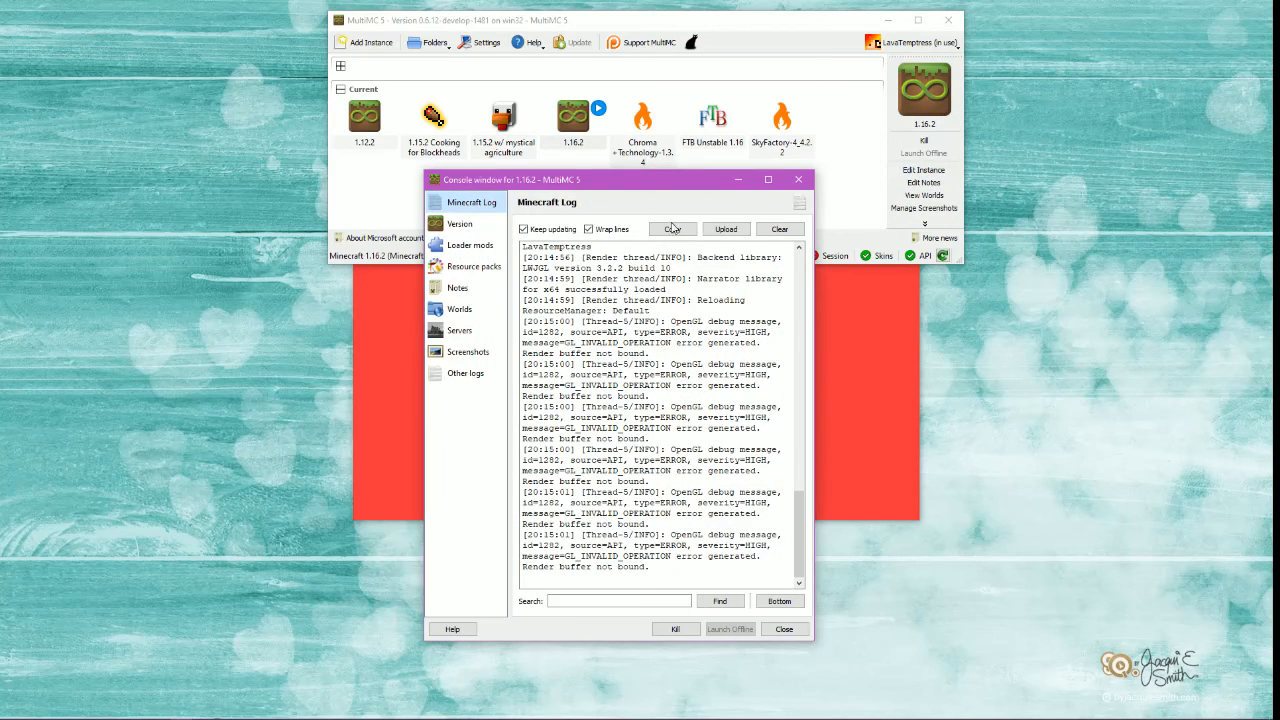
pyautogui.click(462, 225)
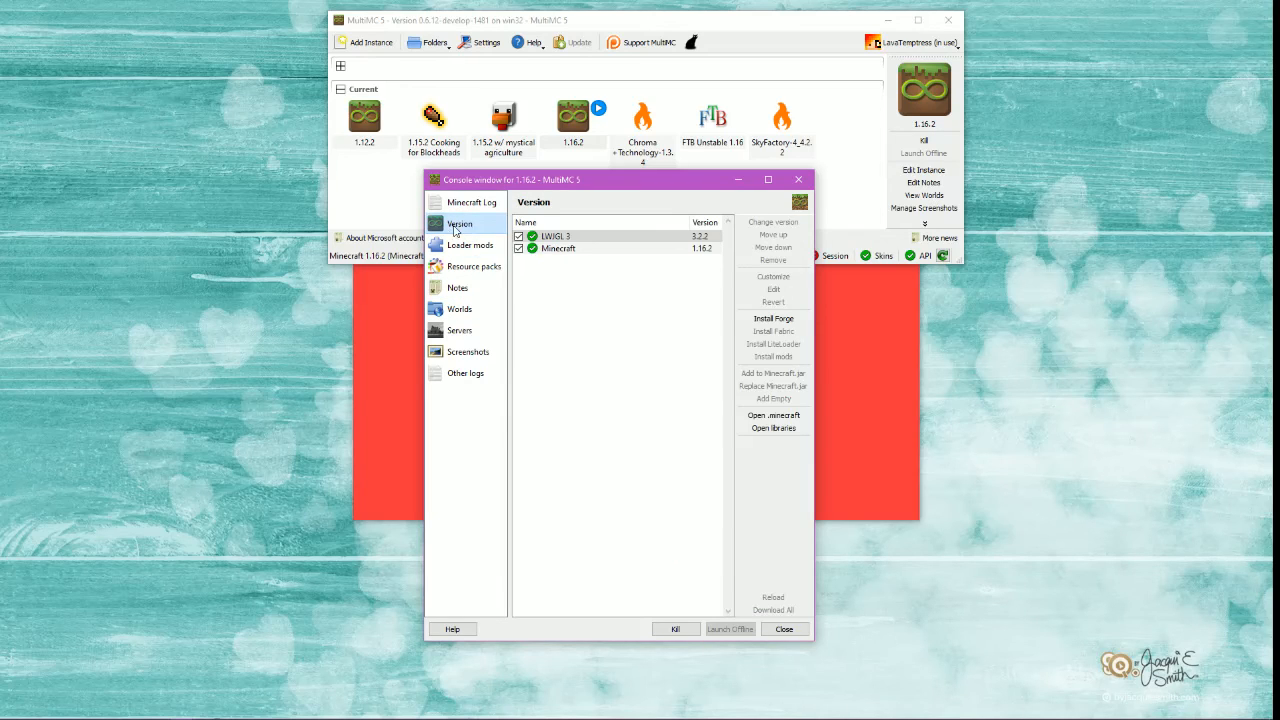
pyautogui.click(551, 240)
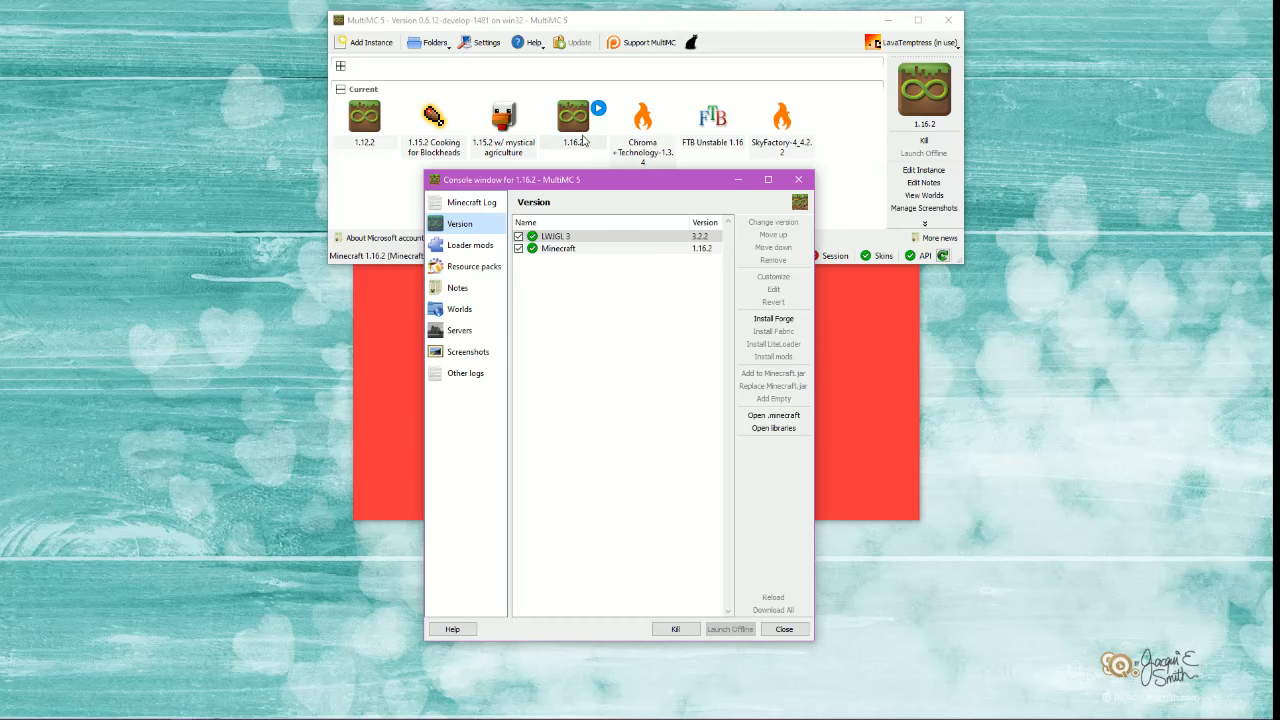
pyautogui.click(771, 320)
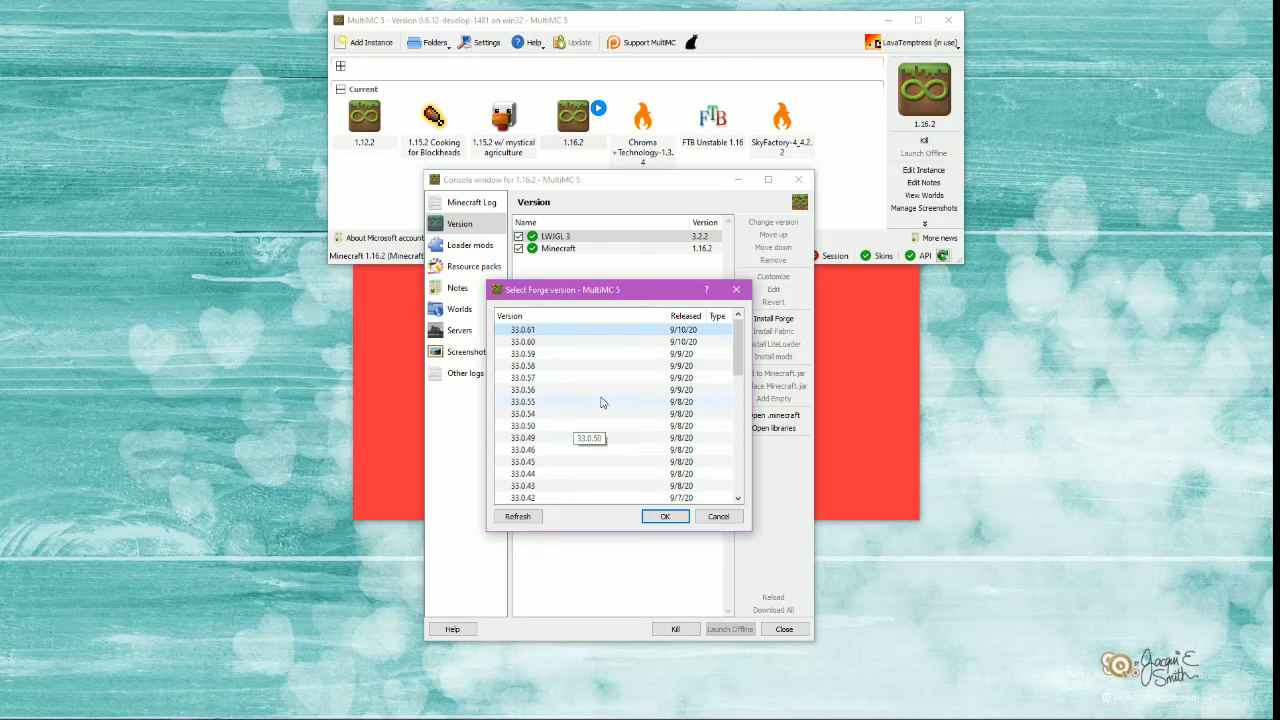
pyautogui.click(680, 522)
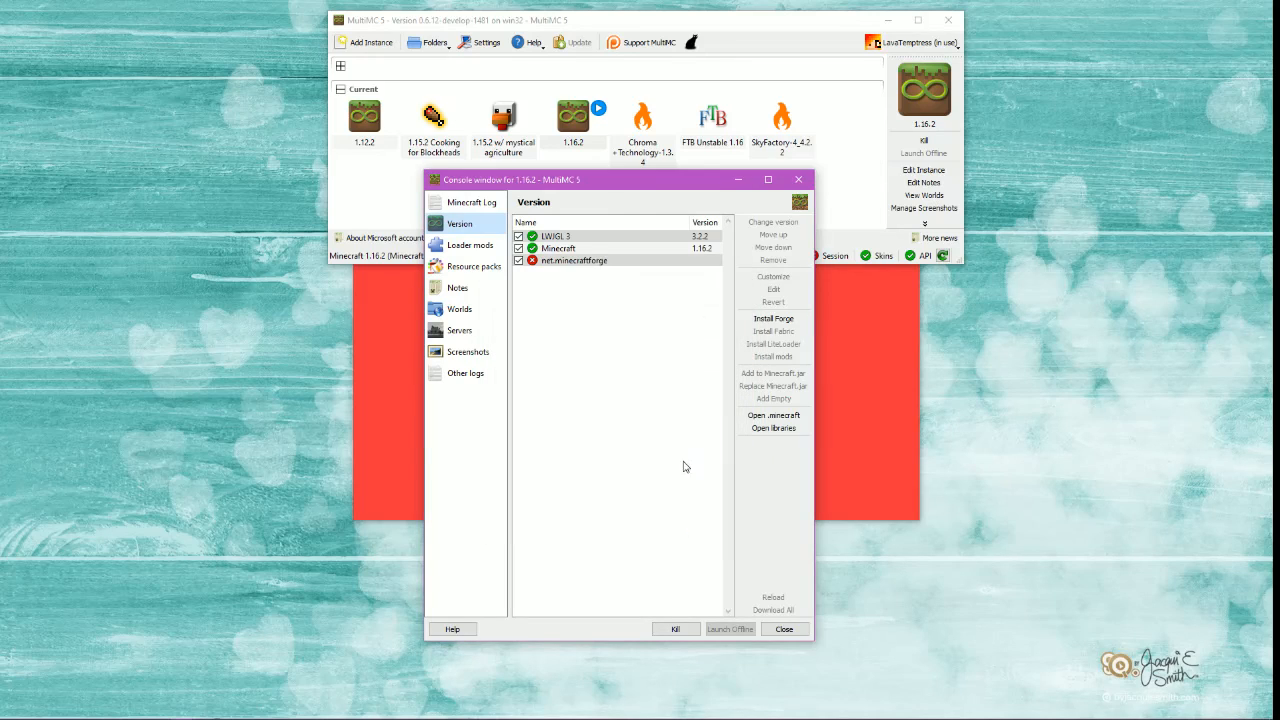
pyautogui.click(806, 178)
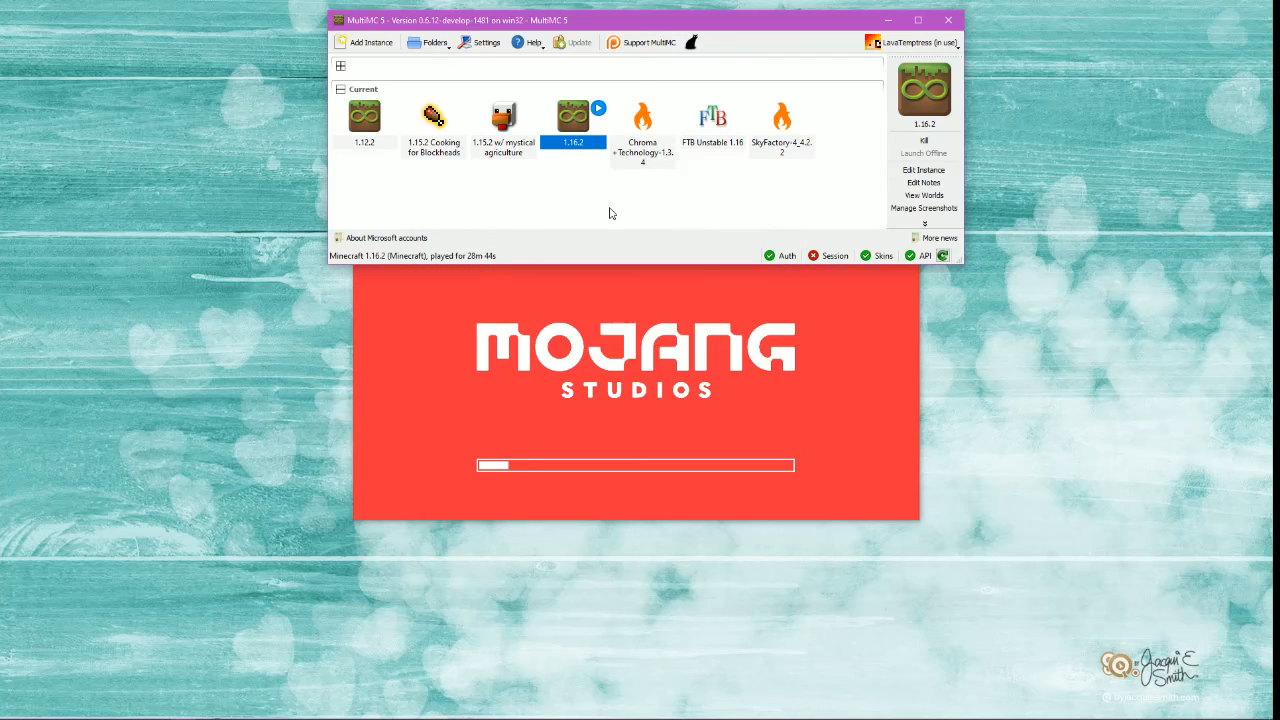